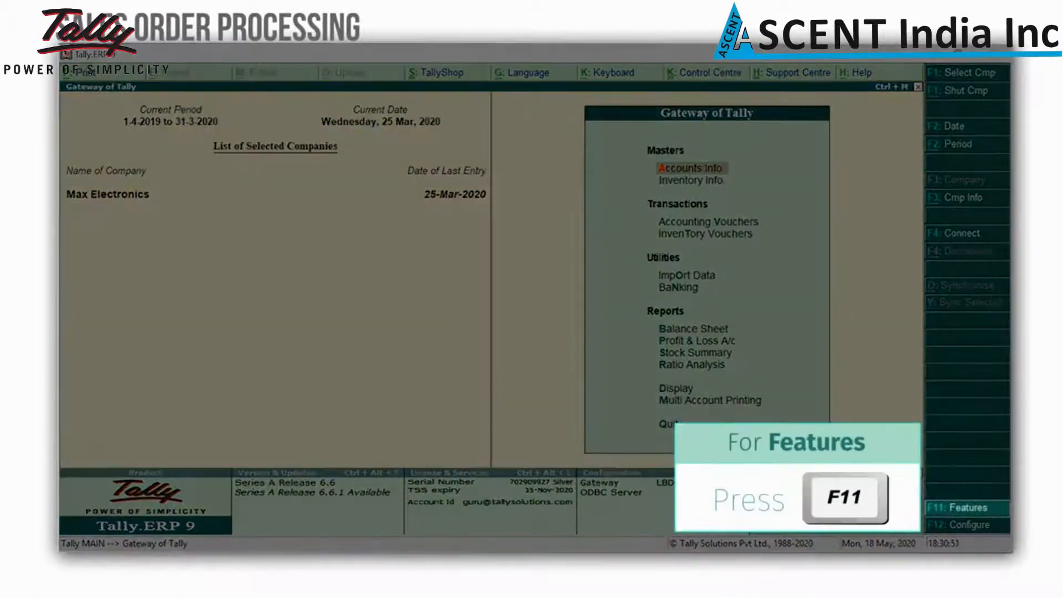
Enable sales order processing in the company's inventory features and save the settings
{"action": "key", "text": "F11"}
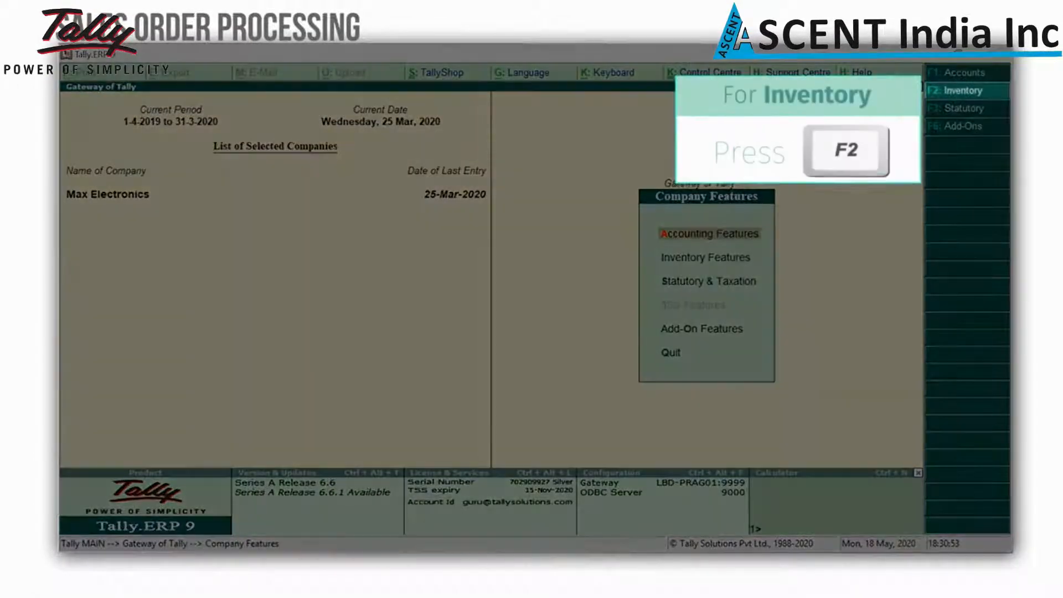
{"action": "key", "text": "F2"}
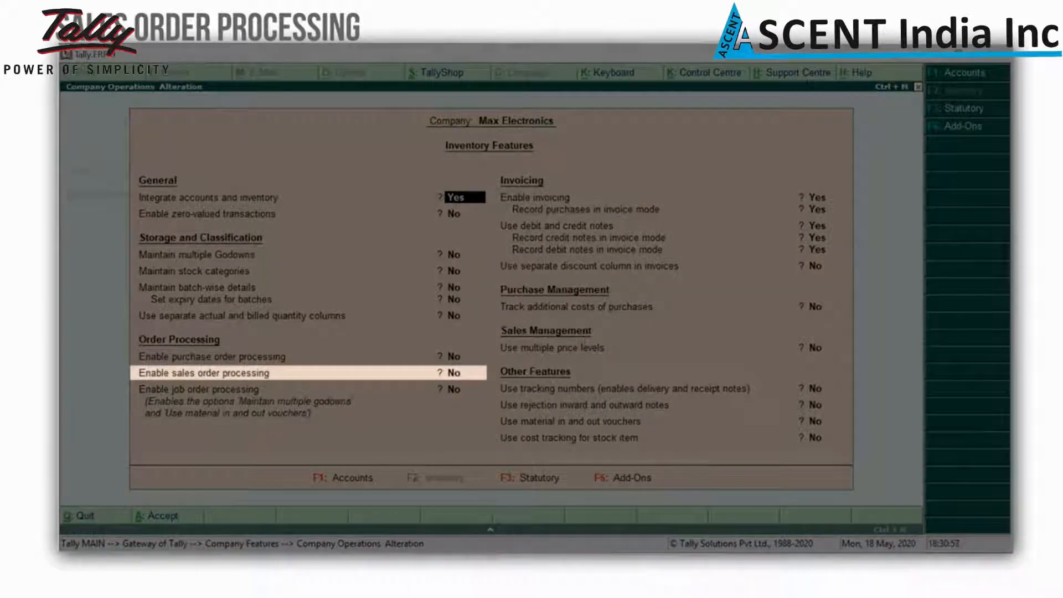
{"action": "key", "text": "Down"}
{"action": "key", "text": "Down"}
{"action": "key", "text": "Down"}
{"action": "key", "text": "Down"}
{"action": "key", "text": "Down"}
{"action": "key", "text": "Down"}
{"action": "key", "text": "Down"}
{"action": "type", "text": "y"}
{"action": "type", "text": "es"}
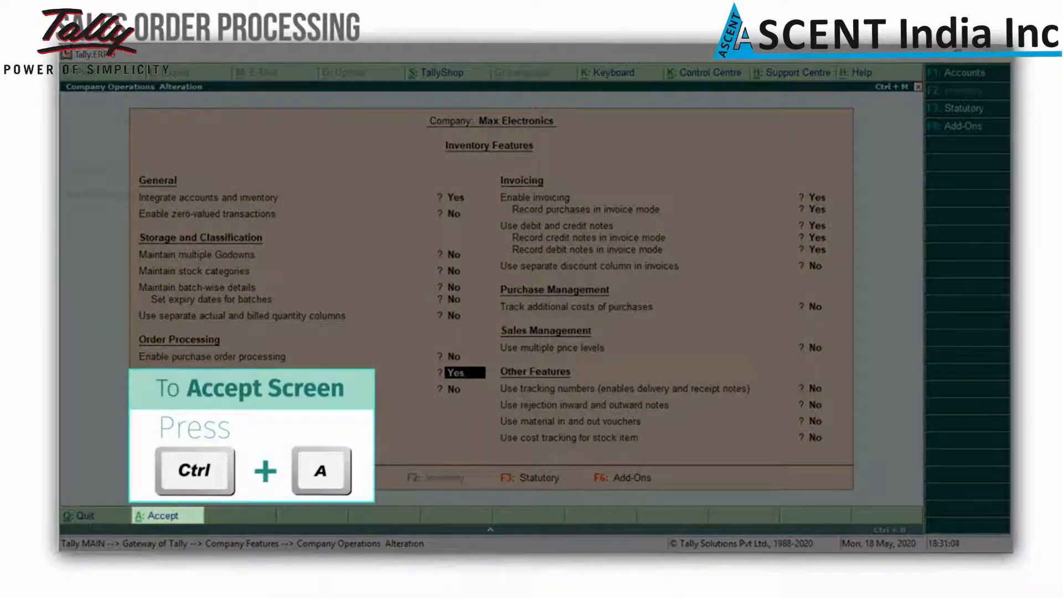
{"action": "key", "text": "ctrl+a"}
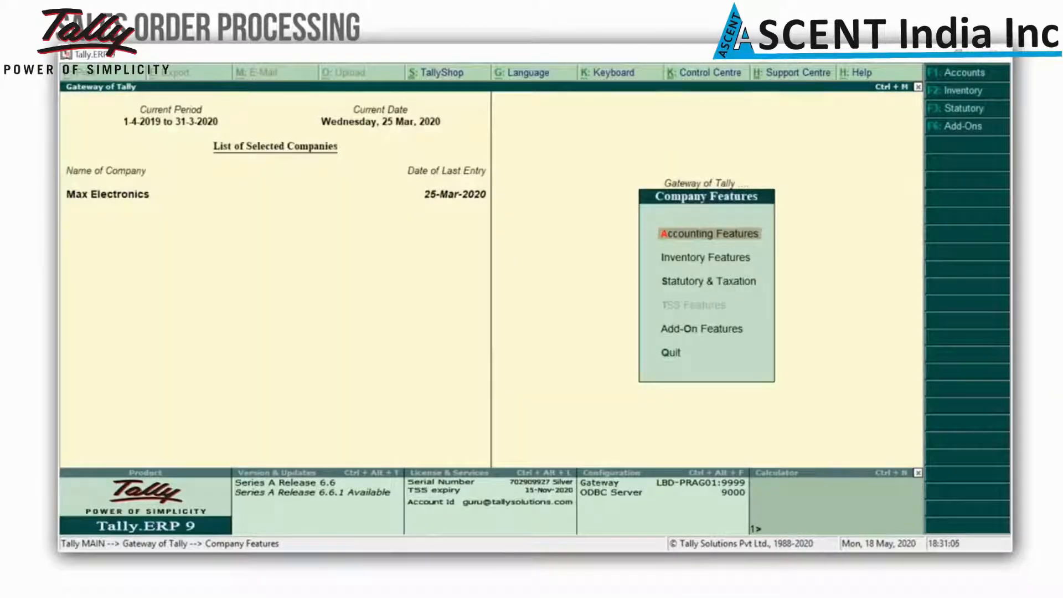
{"action": "key", "text": "Escape"}
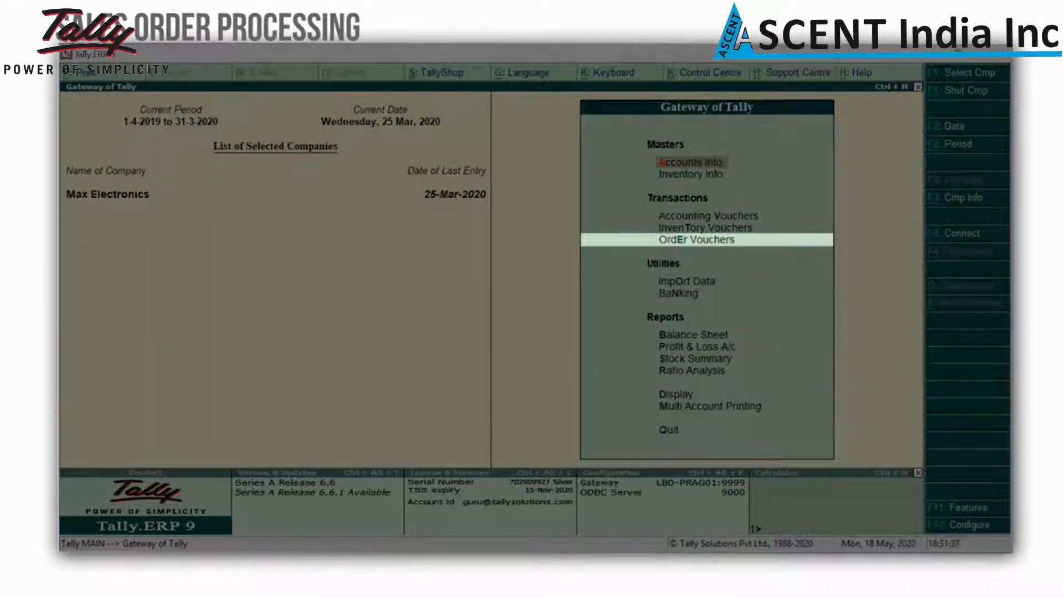
Start a sales order voucher for the party Hi-Tech Computer World, accepting its party details, with Sales as the sales ledger
{"action": "key", "text": "Down"}
{"action": "key", "text": "Down"}
{"action": "key", "text": "Down"}
{"action": "key", "text": "Down"}
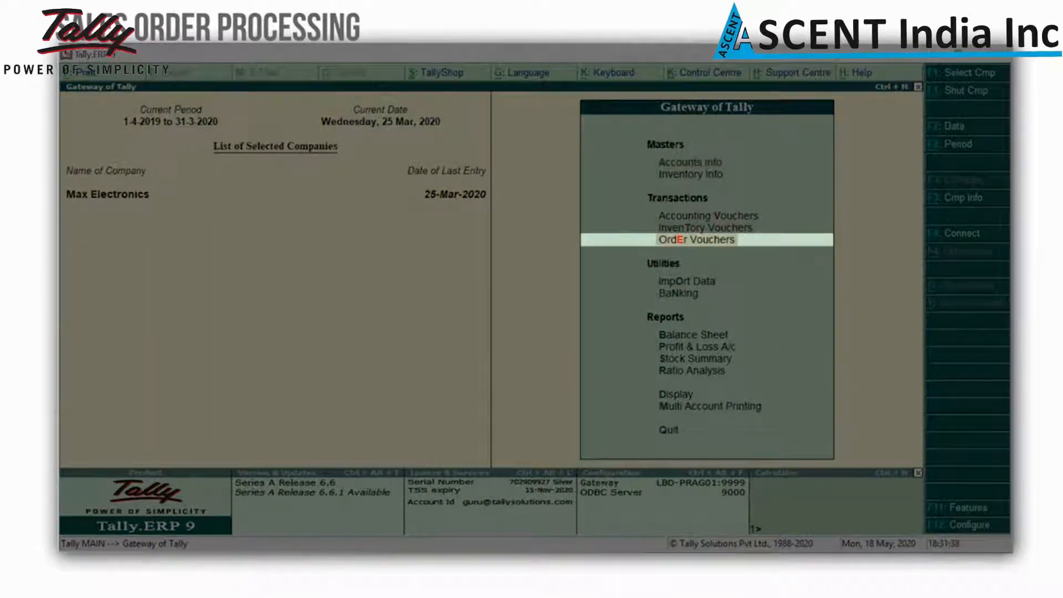
{"action": "key", "text": "Return"}
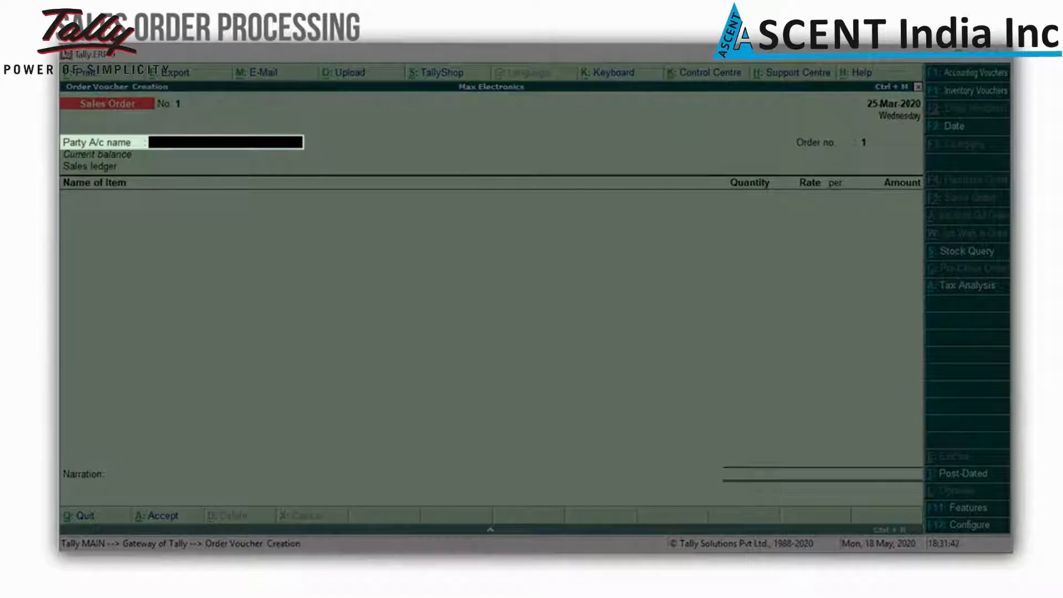
{"action": "type", "text": "Hi"}
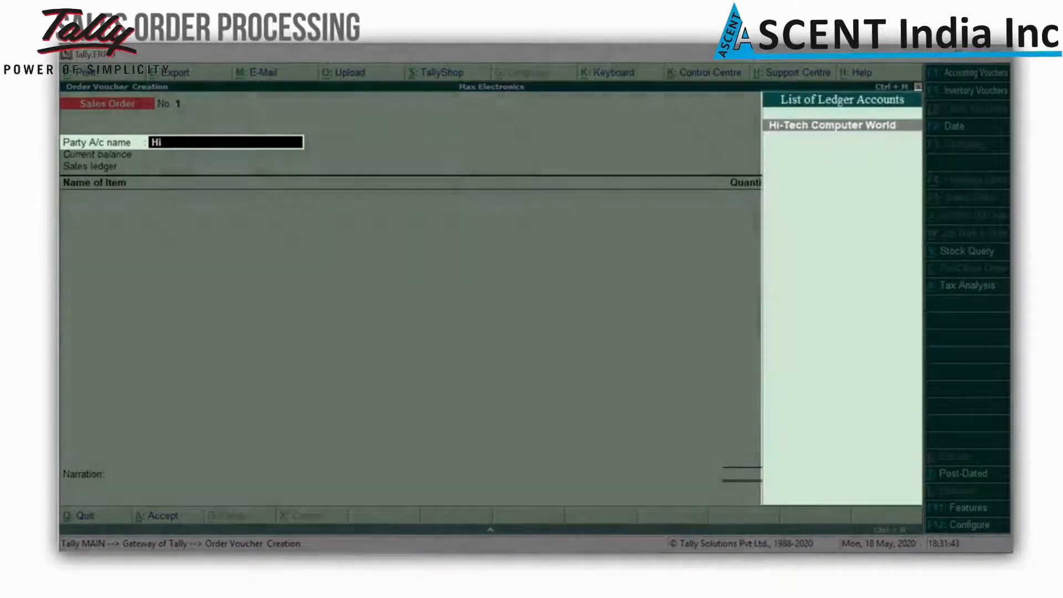
{"action": "key", "text": "Return"}
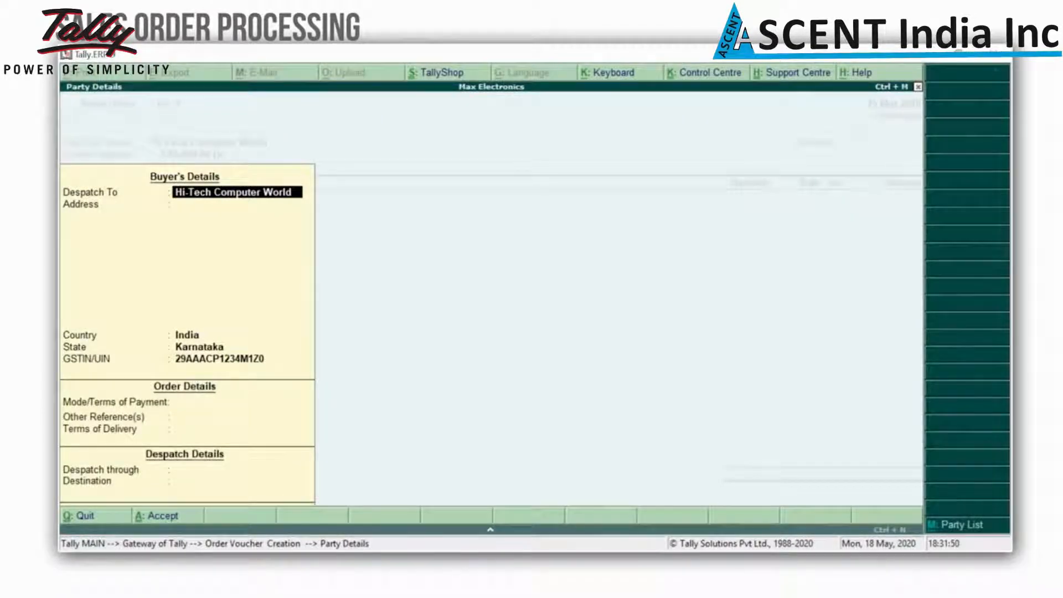
{"action": "key", "text": "ctrl+a"}
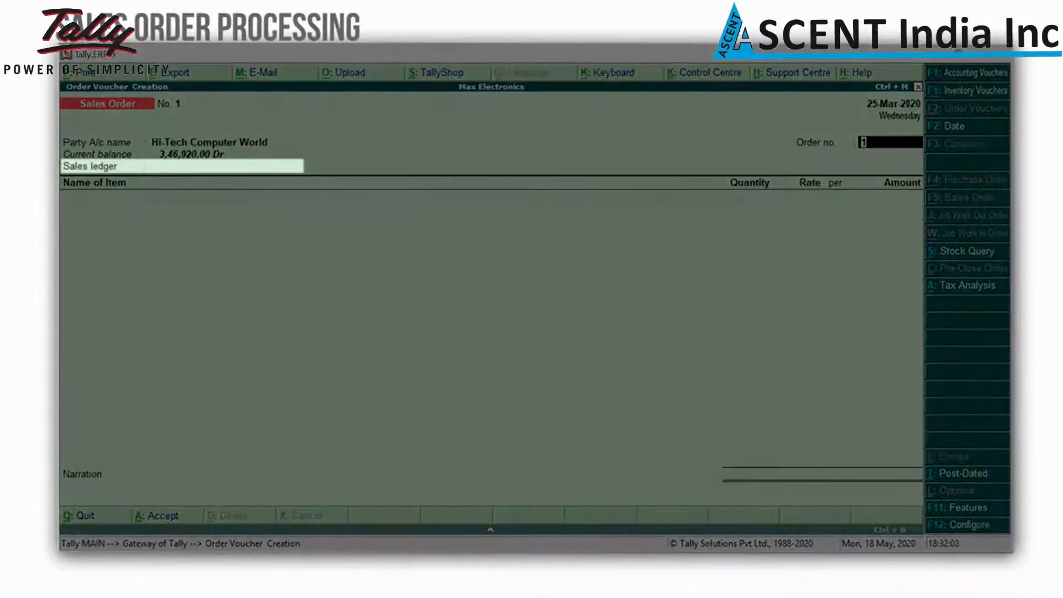
{"action": "key", "text": "Return"}
{"action": "key", "text": "Return"}
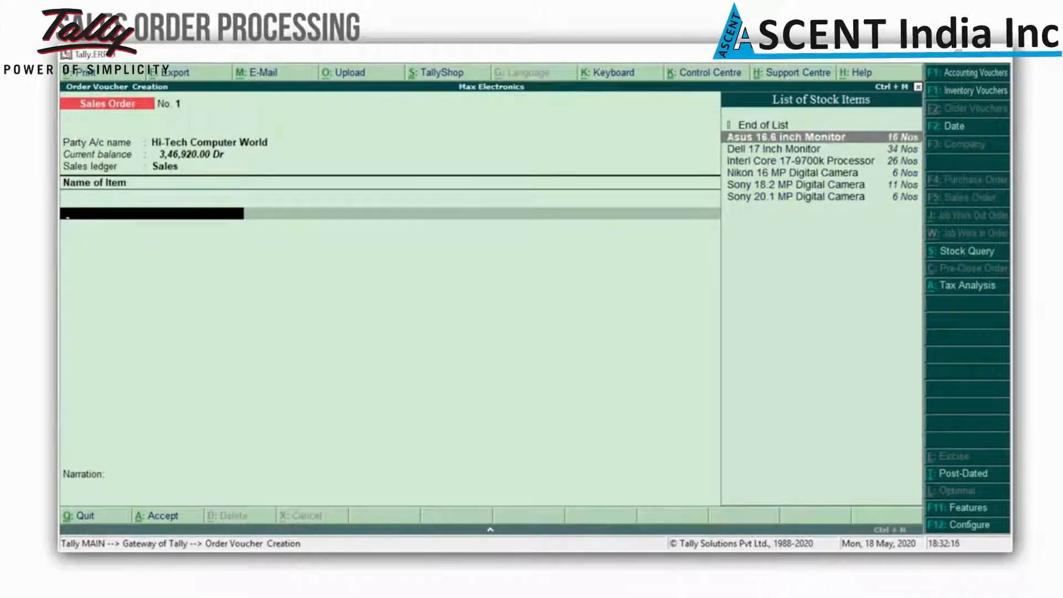
Add 10 Nos of the Asus 16.6 inch Monitor to the order, due in 3 days at the rate of 7,000.00
{"action": "key", "text": "Return"}
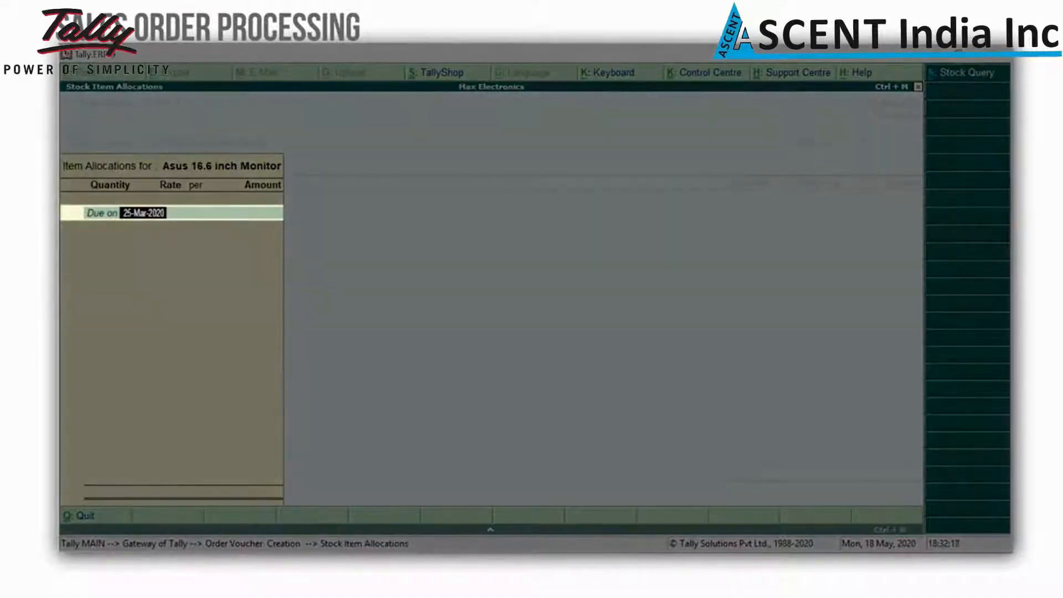
{"action": "type", "text": "3 days"}
{"action": "key", "text": "Return"}
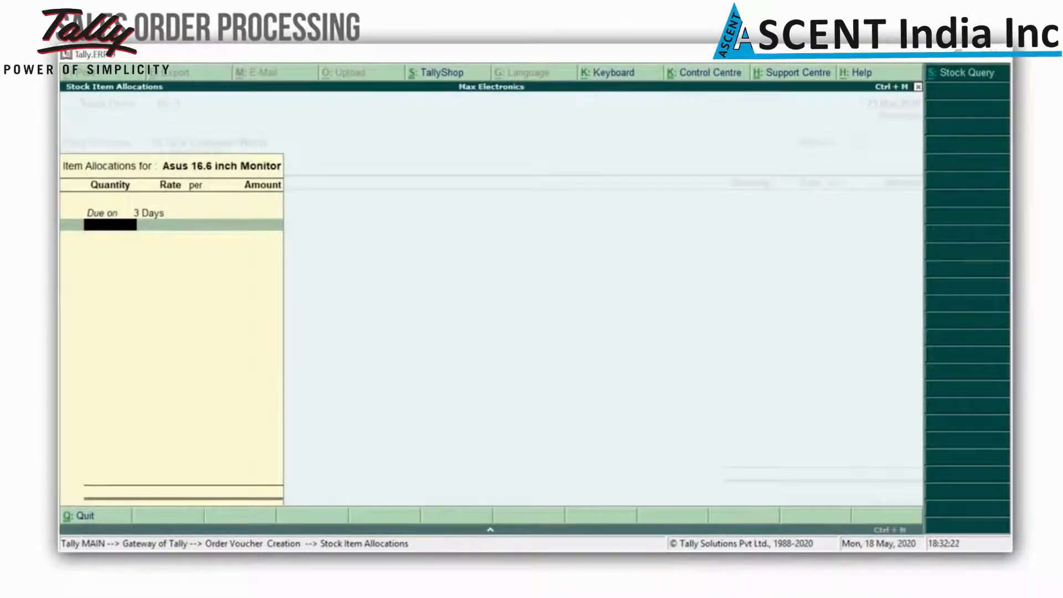
{"action": "type", "text": "10"}
{"action": "key", "text": "Return"}
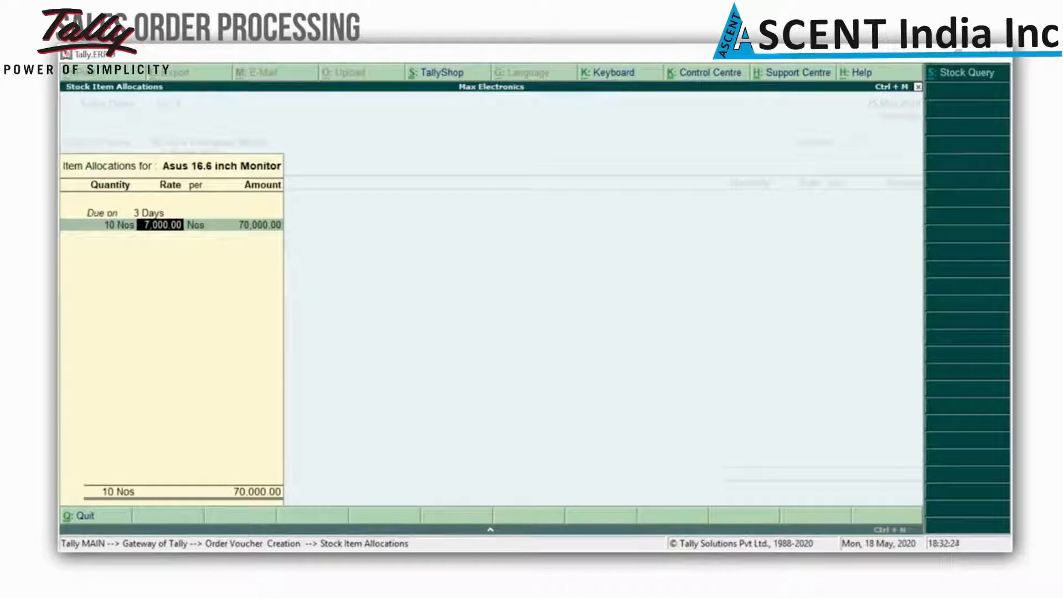
{"action": "key", "text": "Return"}
{"action": "key", "text": "Return"}
{"action": "key", "text": "Return"}
{"action": "key", "text": "Return"}
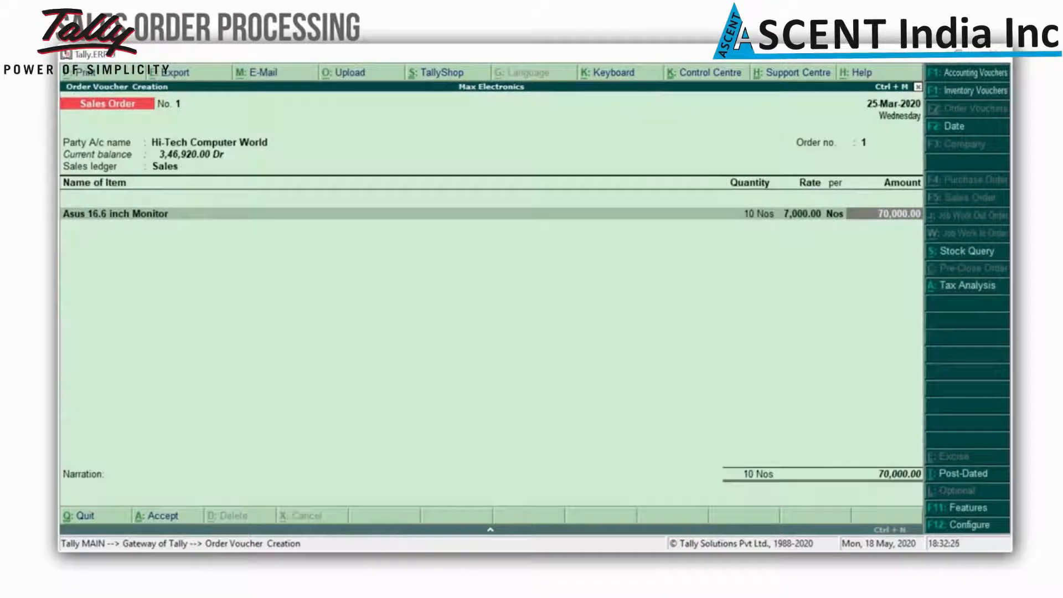
{"action": "key", "text": "Return"}
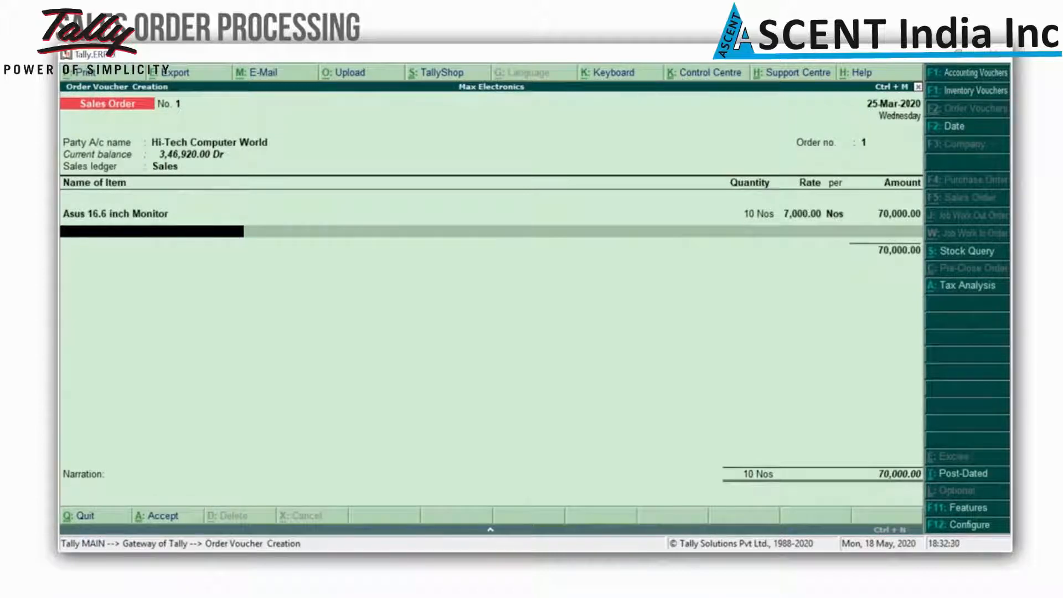
Add 10 Nos of the Dell 17 Inch Monitor to the order, due in 3 days at the rate of 8,000.00
{"action": "key", "text": "Down"}
{"action": "key", "text": "Down"}
{"action": "key", "text": "Return"}
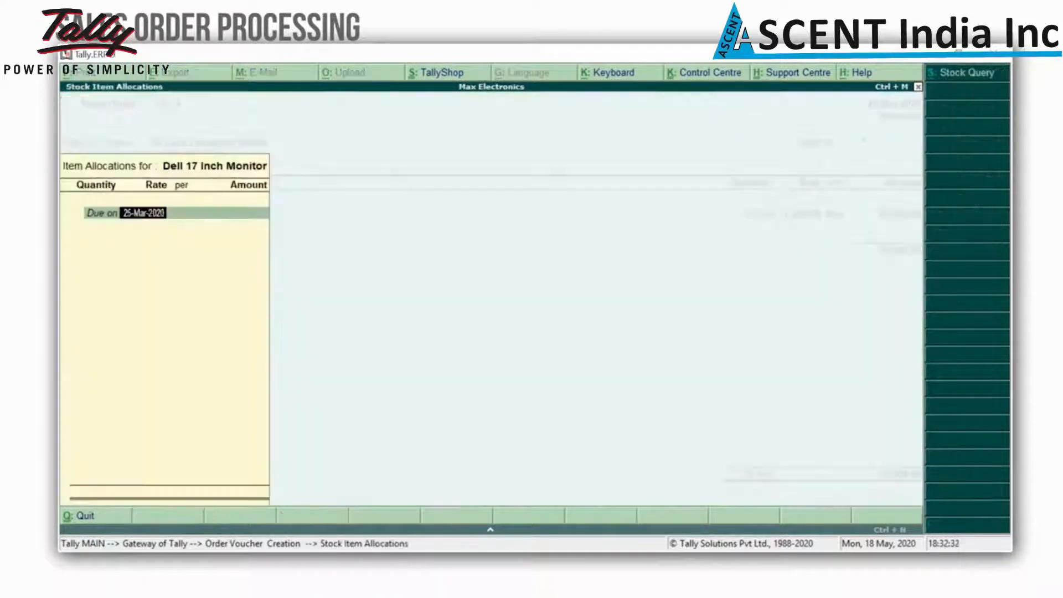
{"action": "type", "text": "3 days"}
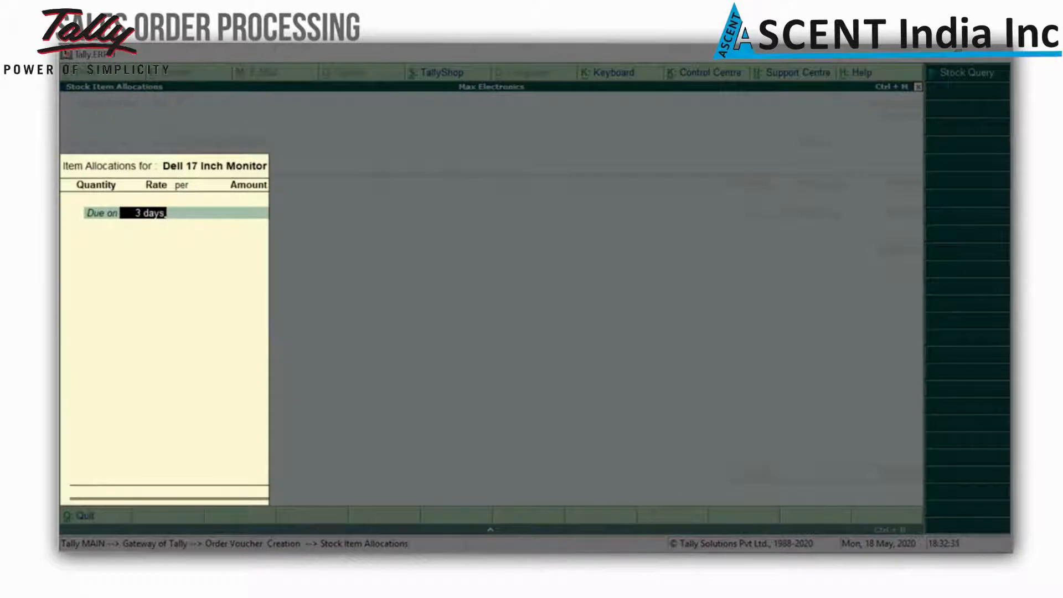
{"action": "key", "text": "Return"}
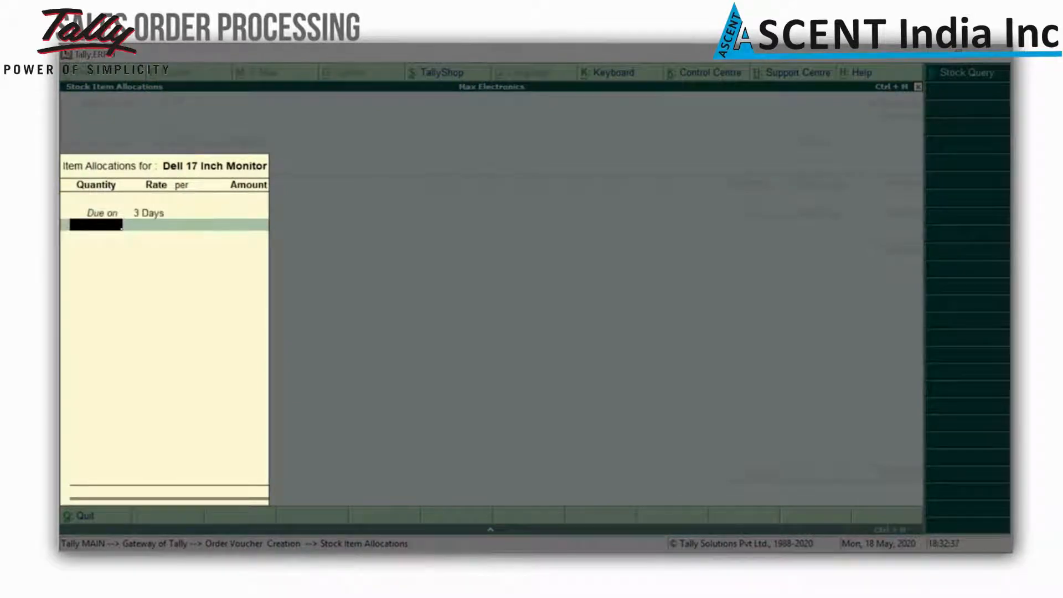
{"action": "type", "text": "10"}
{"action": "key", "text": "Return"}
{"action": "key", "text": "Return"}
{"action": "key", "text": "Return"}
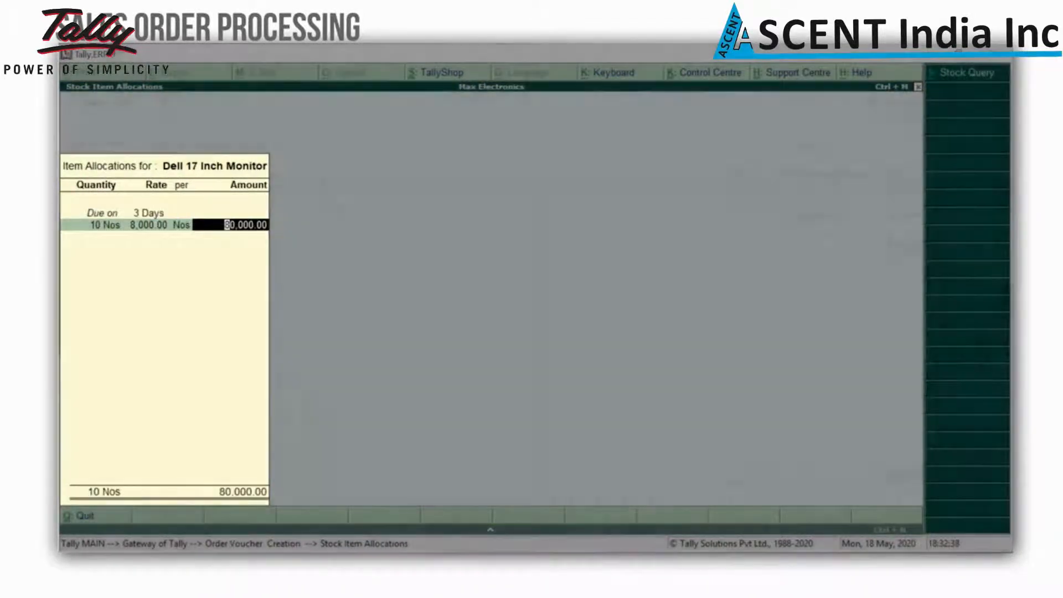
{"action": "key", "text": "Return"}
{"action": "key", "text": "Return"}
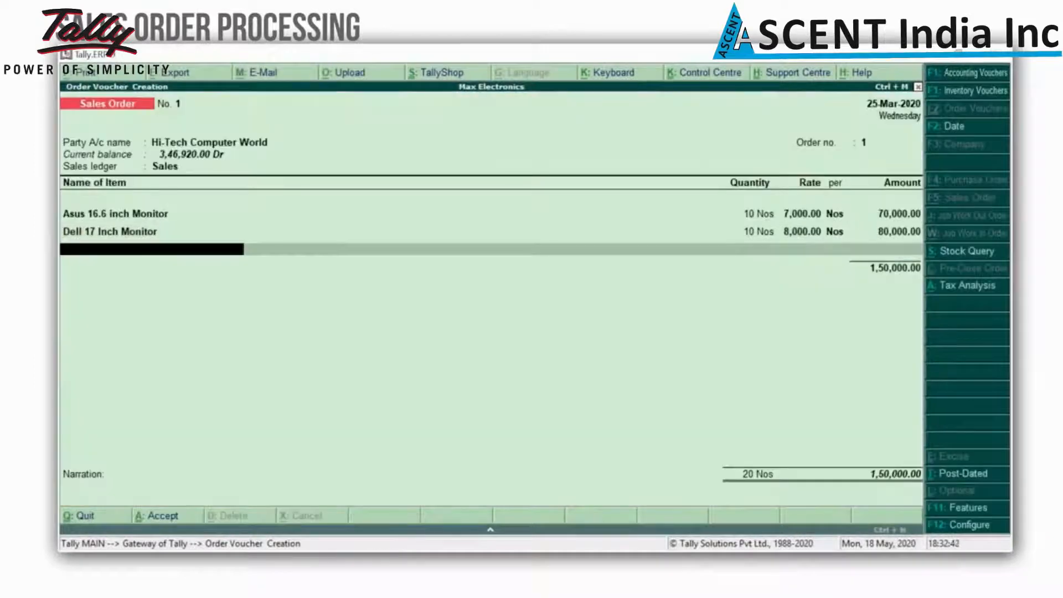
End the item list, save the sales order without a narration, and quit order voucher creation
{"action": "key", "text": "Return"}
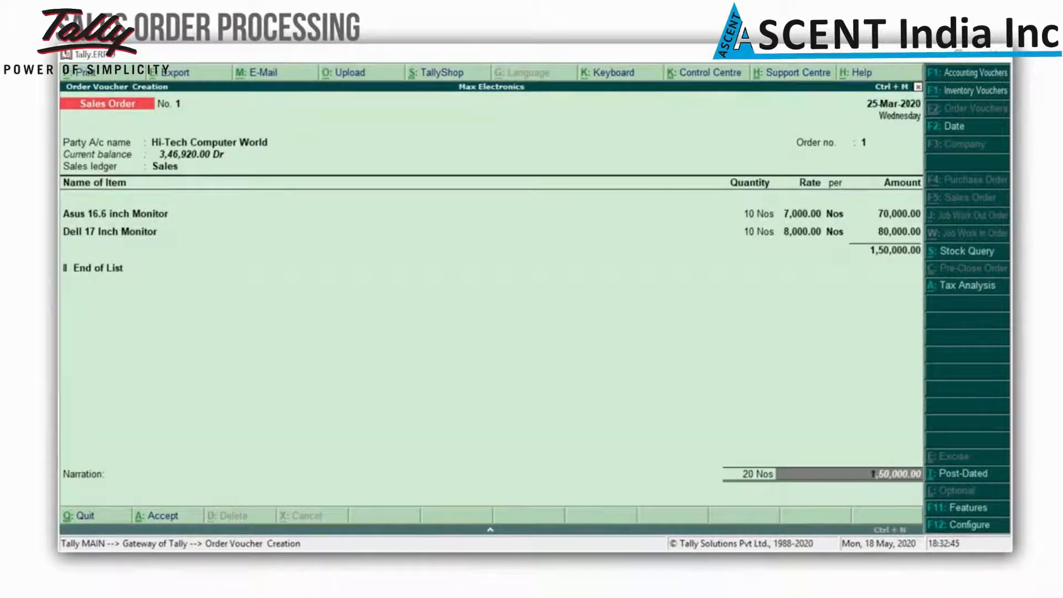
{"action": "key", "text": "Return"}
{"action": "key", "text": "Return"}
{"action": "key", "text": "Return"}
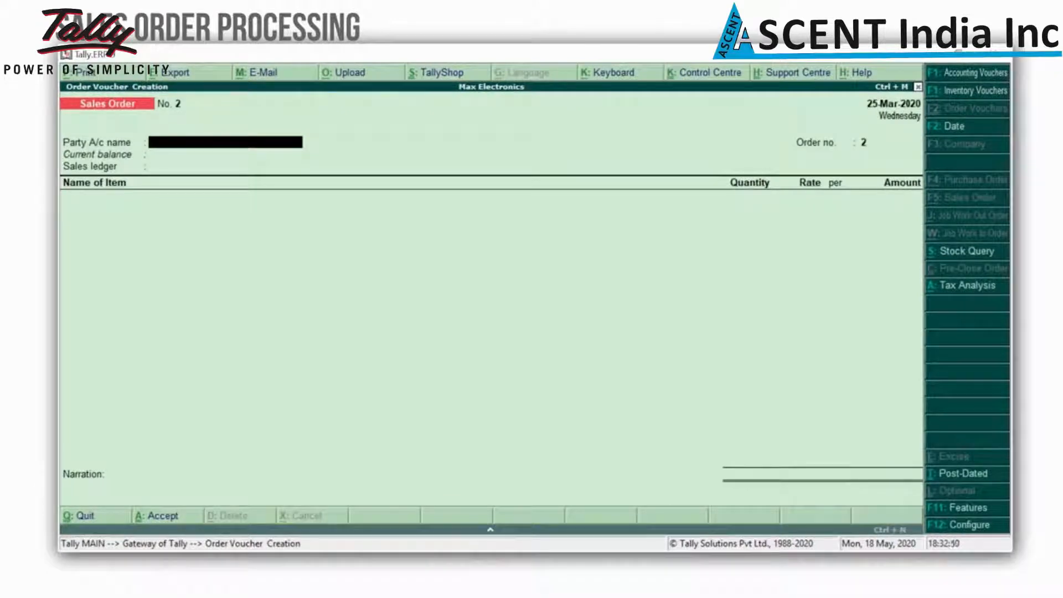
{"action": "key", "text": "Escape"}
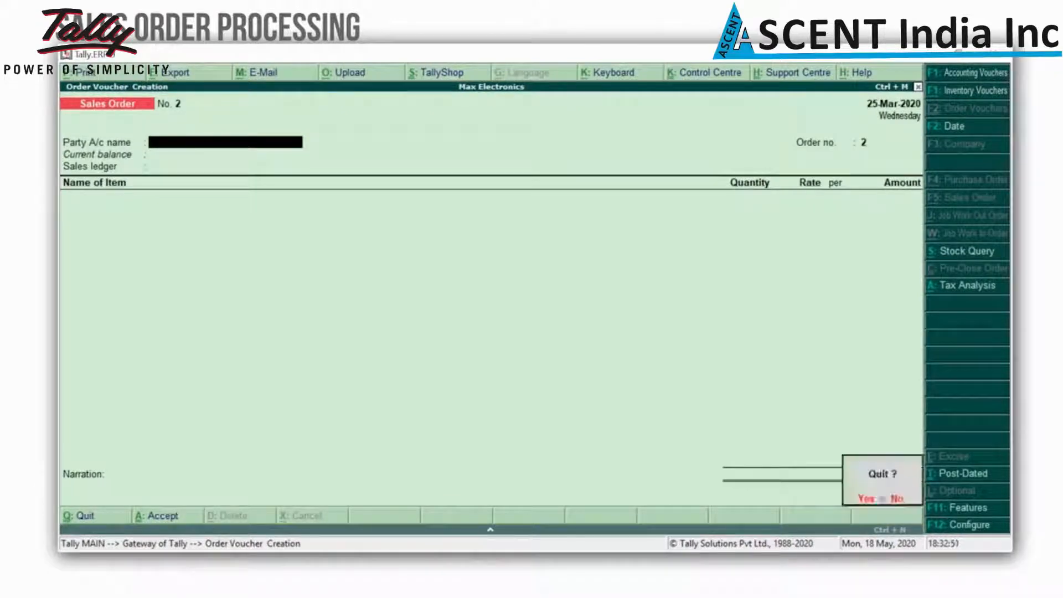
{"action": "key", "text": "y"}
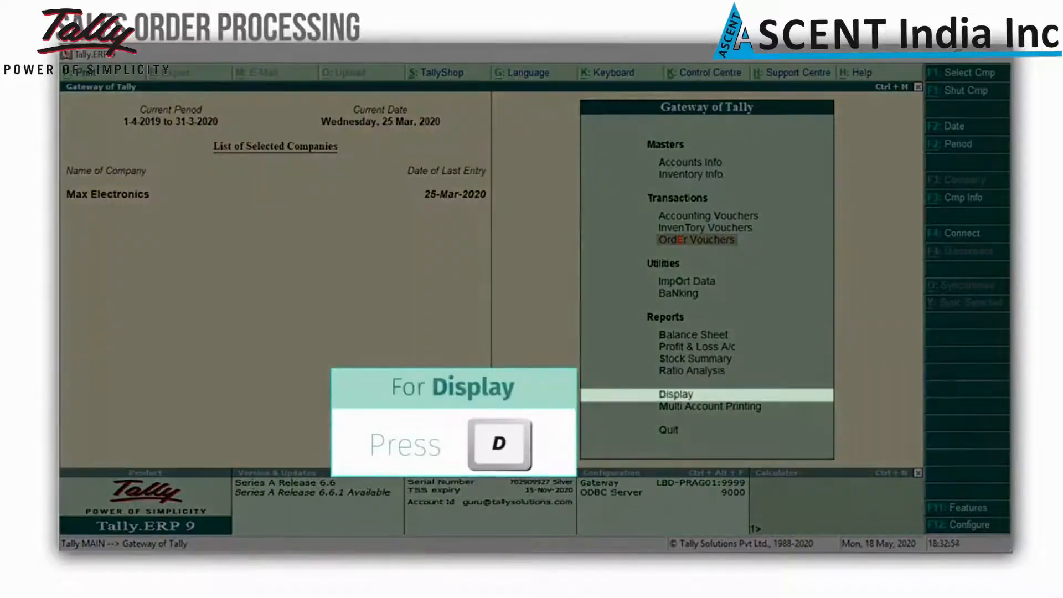
Open the Sales Order Outstandings reports within the Statements of Inventory
{"action": "key", "text": "d"}
{"action": "key", "text": "Down"}
{"action": "key", "text": "Down"}
{"action": "key", "text": "Down"}
{"action": "key", "text": "Down"}
{"action": "key", "text": "Down"}
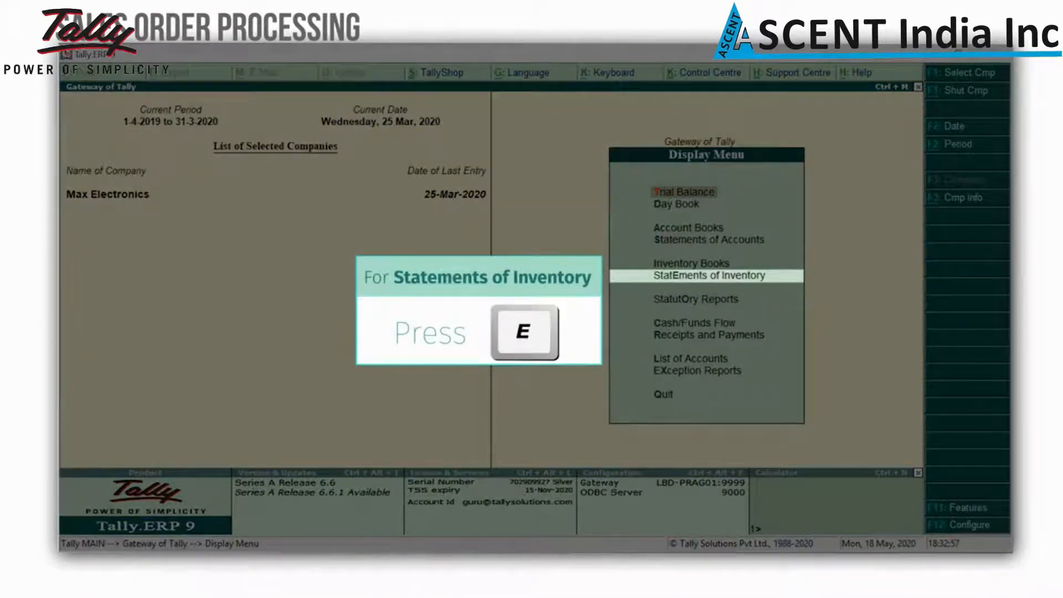
{"action": "key", "text": "e"}
{"action": "key", "text": "Down"}
{"action": "key", "text": "Down"}
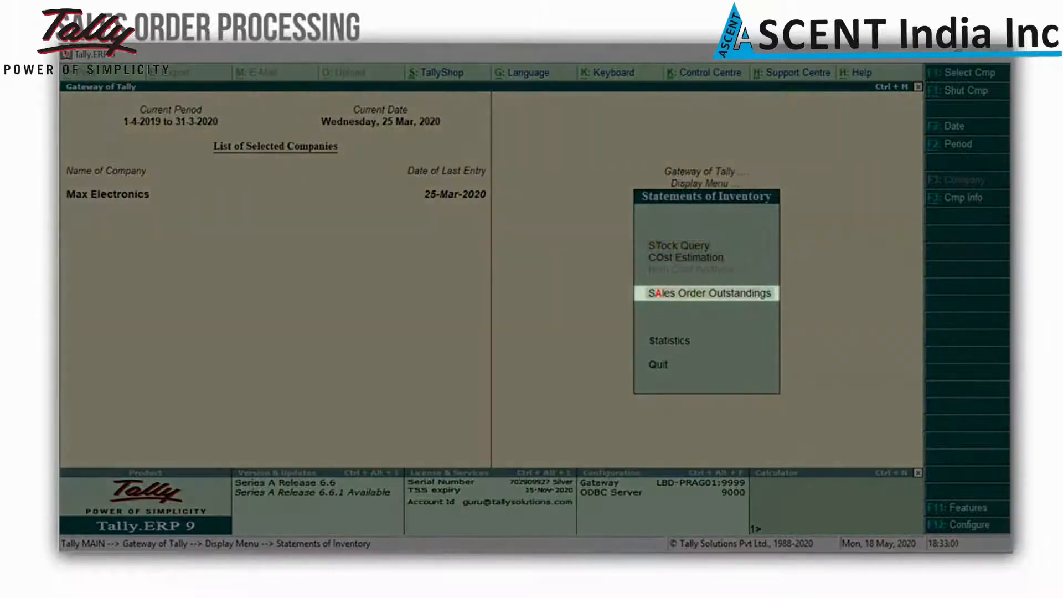
{"action": "key", "text": "Return"}
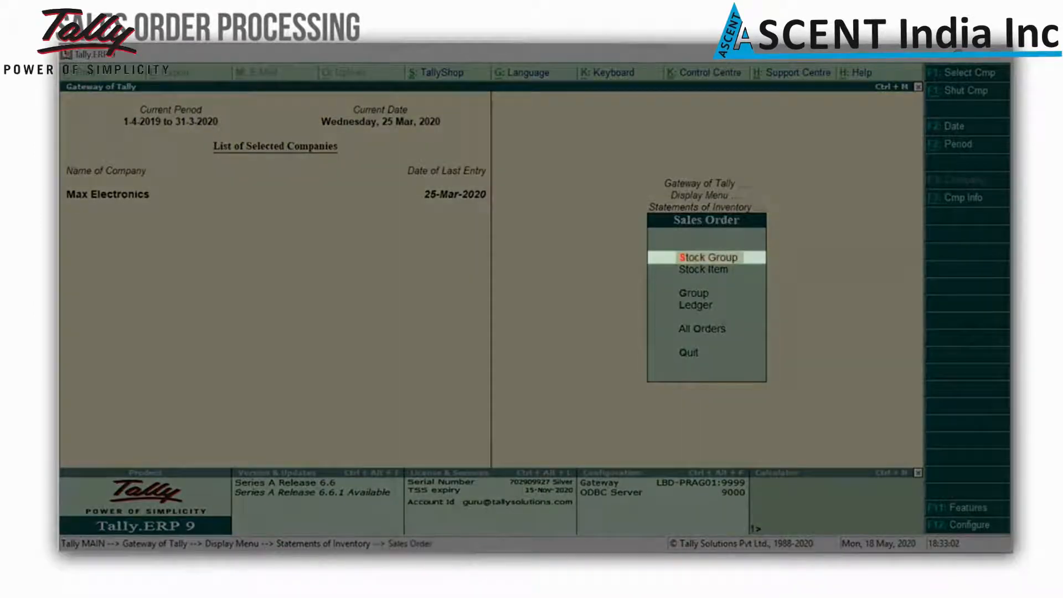
Display the outstanding sales orders for the Monitors stock group
{"action": "key", "text": "Return"}
{"action": "key", "text": "Down"}
{"action": "key", "text": "Down"}
{"action": "key", "text": "Down"}
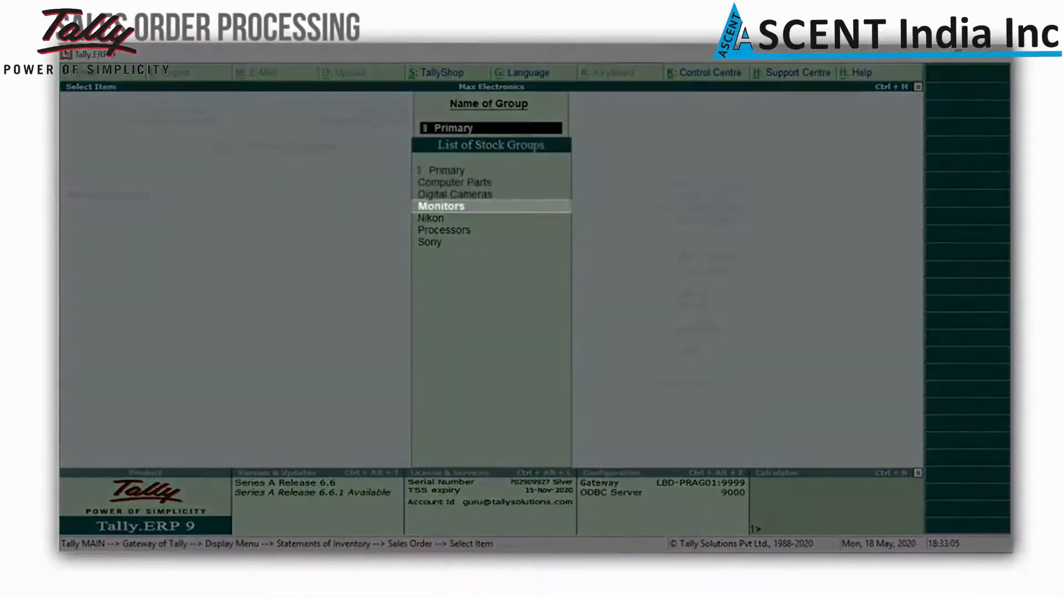
{"action": "key", "text": "Return"}
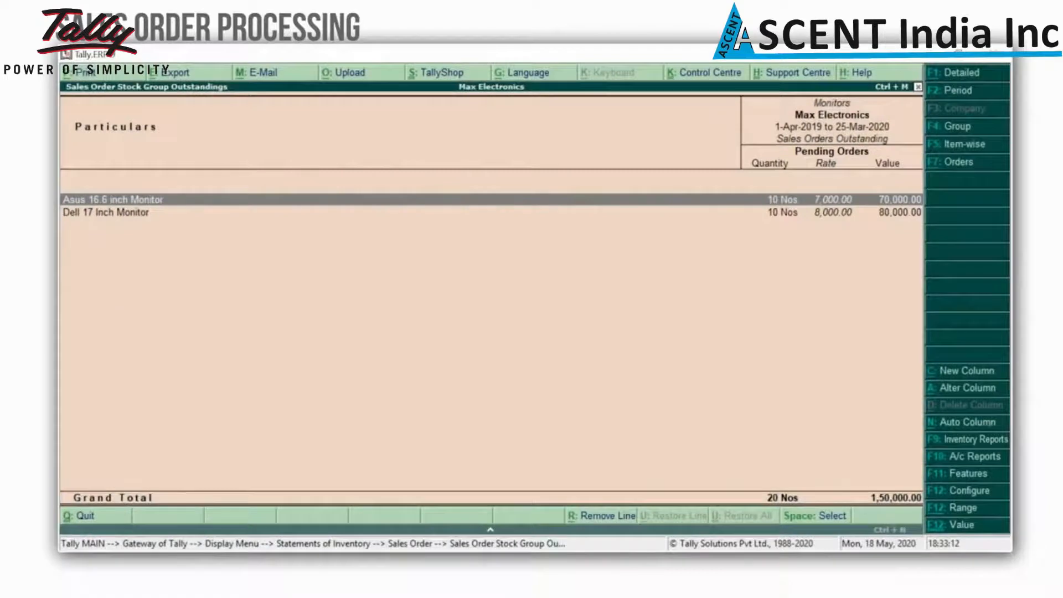
View the outstanding order details of the Asus 16.6 inch Monitor, and return to the Gateway of Tally
{"action": "key", "text": "Return"}
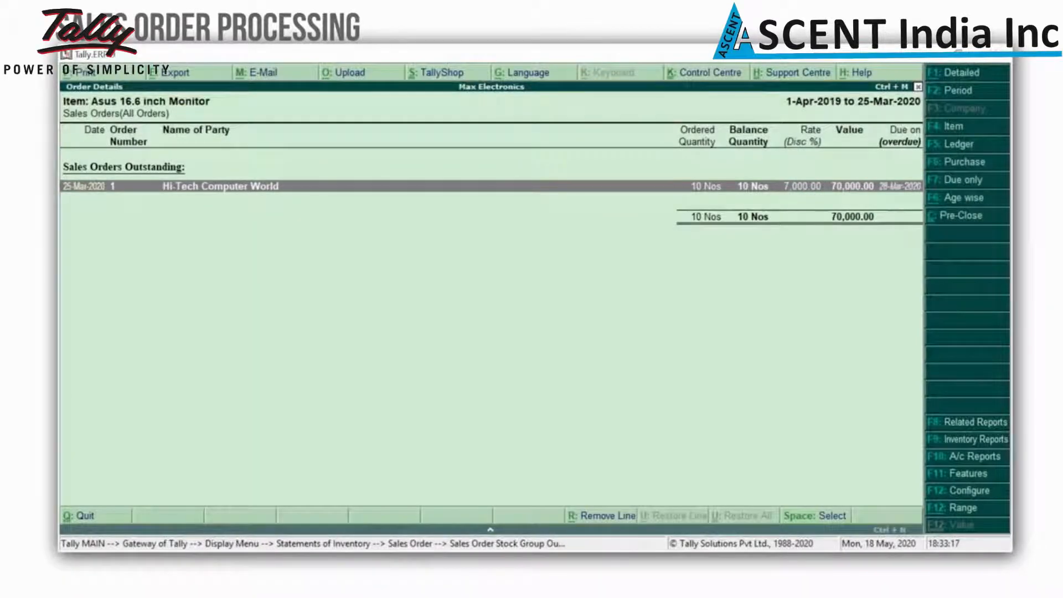
{"action": "key", "text": "Escape"}
{"action": "key", "text": "Escape"}
{"action": "key", "text": "Escape"}
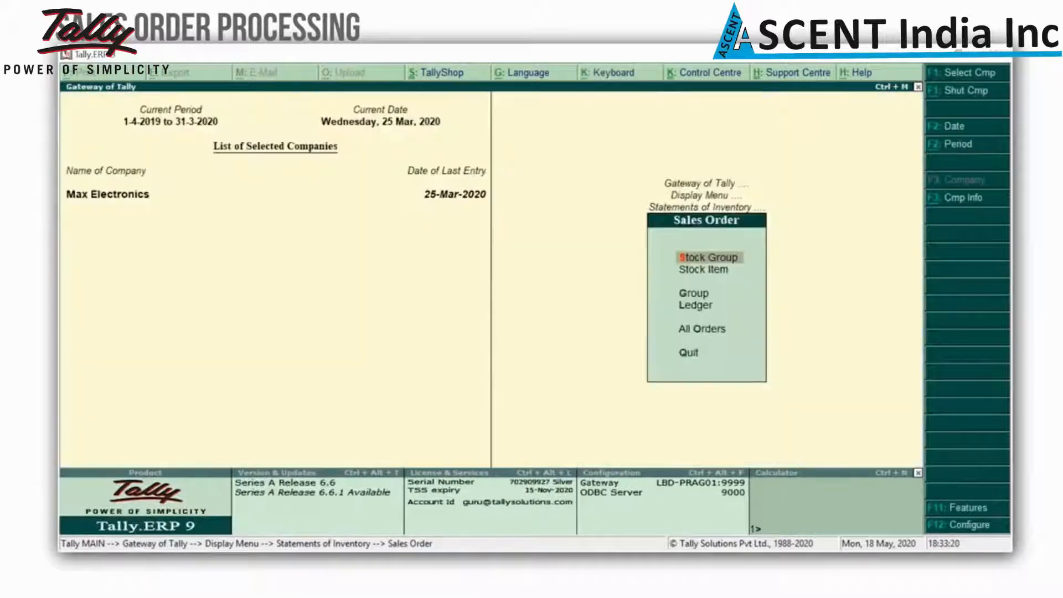
{"action": "key", "text": "Escape"}
{"action": "key", "text": "Escape"}
{"action": "key", "text": "Escape"}
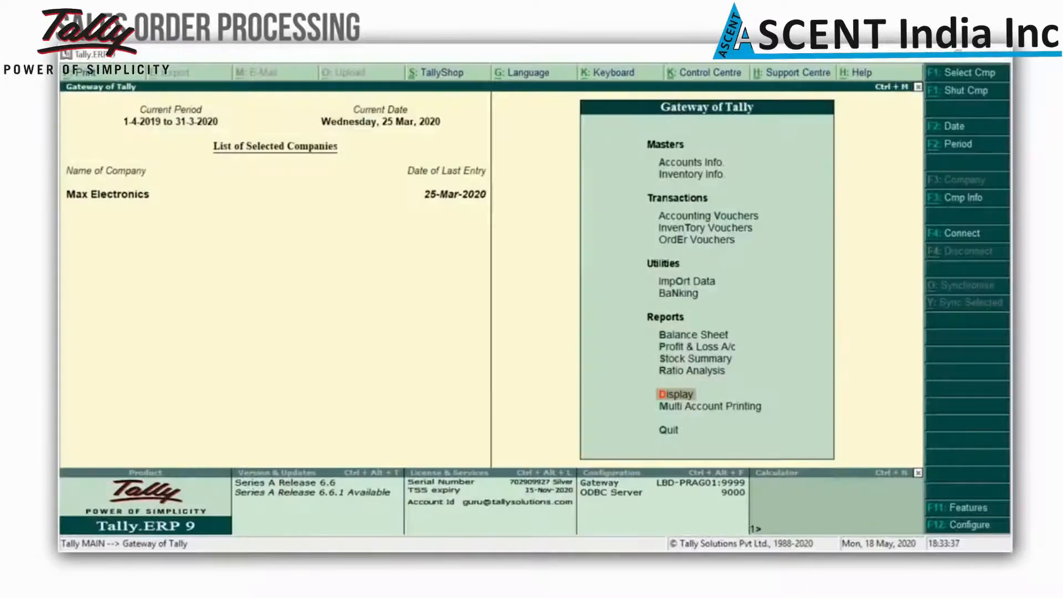
Enable the use of tracking numbers in the company's Inventory Features, save the features, and return to the Gateway of Tally
{"action": "key", "text": "F11"}
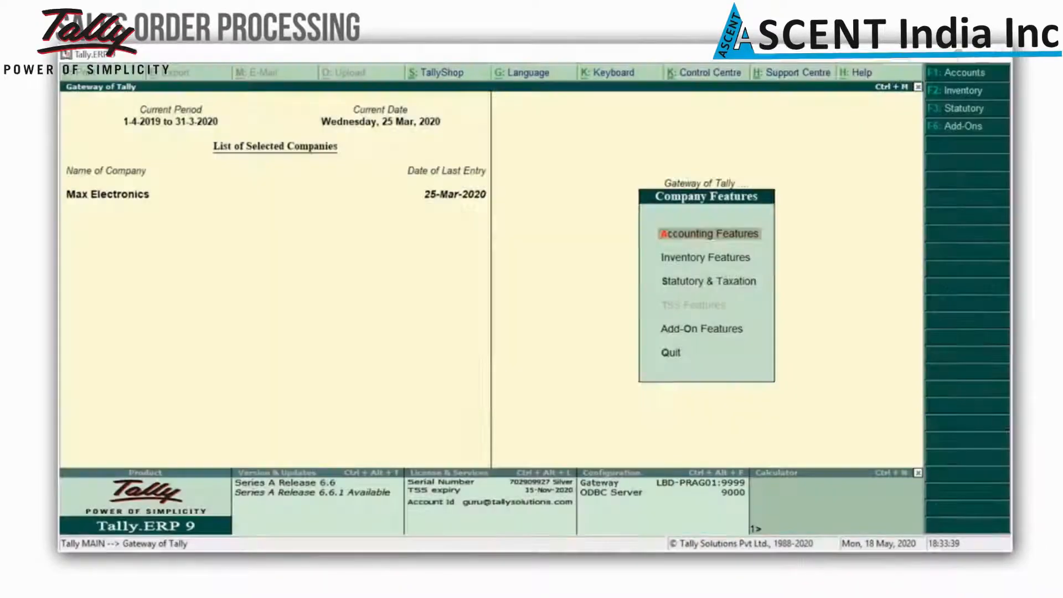
{"action": "key", "text": "F2"}
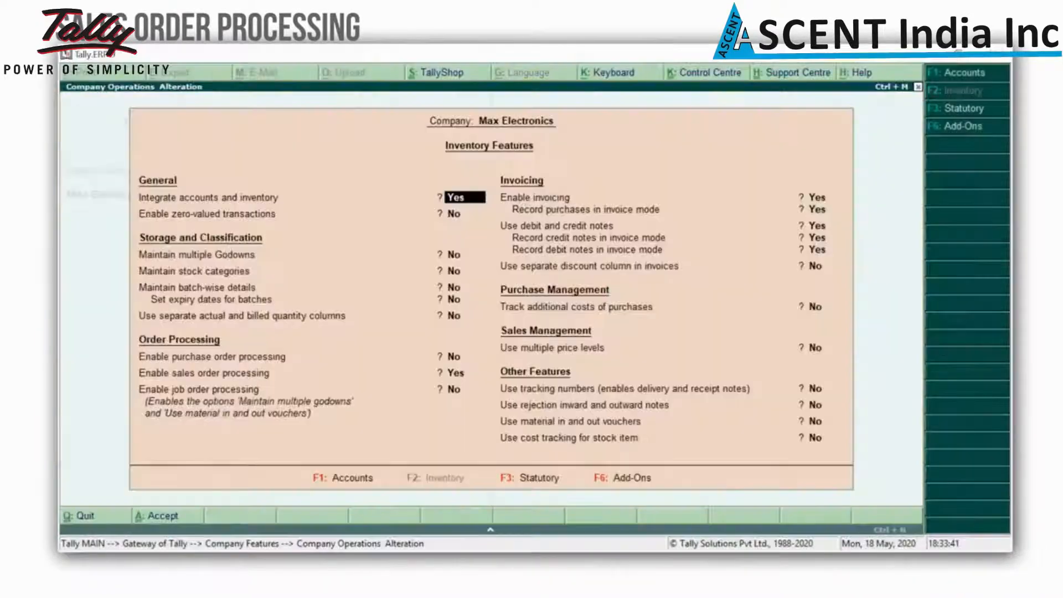
{"action": "key", "text": "Down"}
{"action": "key", "text": "Down"}
{"action": "key", "text": "Down"}
{"action": "key", "text": "Down"}
{"action": "key", "text": "Down"}
{"action": "key", "text": "Down"}
{"action": "key", "text": "Down"}
{"action": "key", "text": "Down"}
{"action": "key", "text": "Down"}
{"action": "key", "text": "Down"}
{"action": "key", "text": "Down"}
{"action": "key", "text": "Down"}
{"action": "key", "text": "Down"}
{"action": "key", "text": "Down"}
{"action": "key", "text": "Down"}
{"action": "key", "text": "Down"}
{"action": "key", "text": "Down"}
{"action": "key", "text": "Down"}
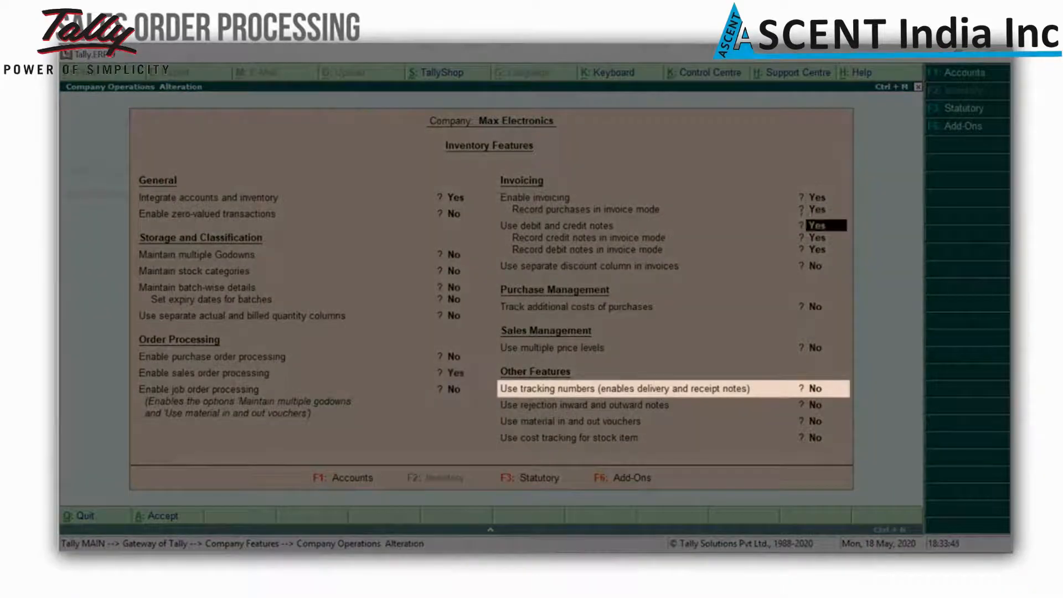
{"action": "type", "text": "Yes"}
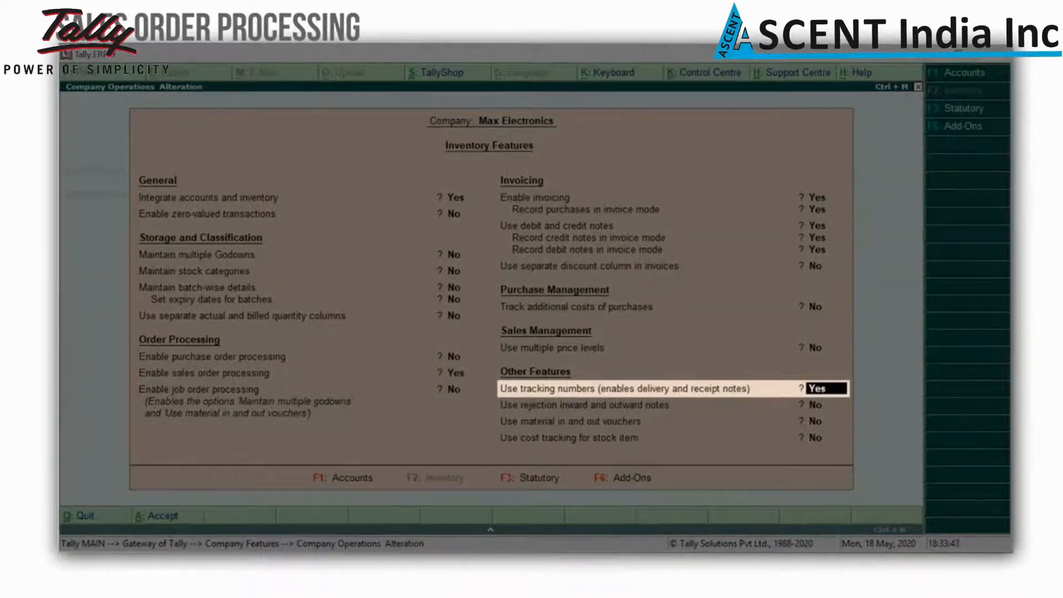
{"action": "key", "text": "Return"}
{"action": "key", "text": "ctrl+a"}
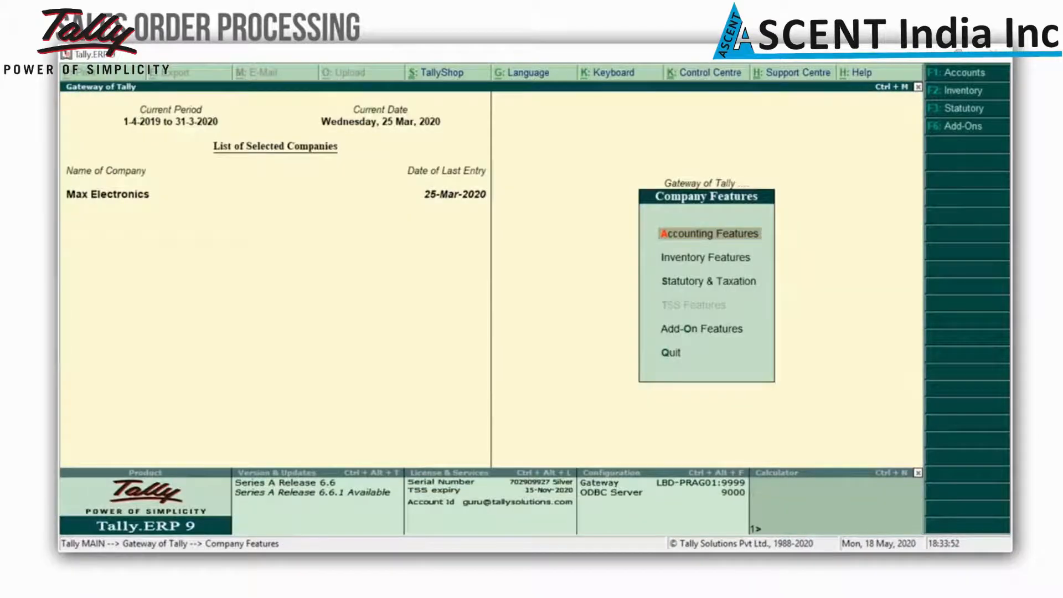
{"action": "key", "text": "Escape"}
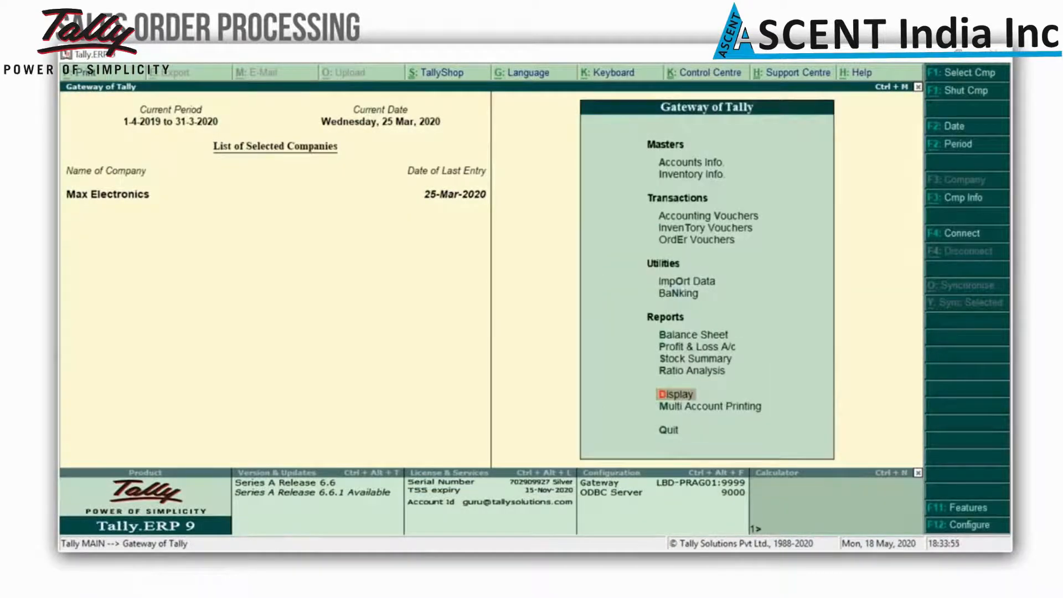
Start a Delivery Note inventory voucher and date it 26-3-2020
{"action": "key", "text": "t"}
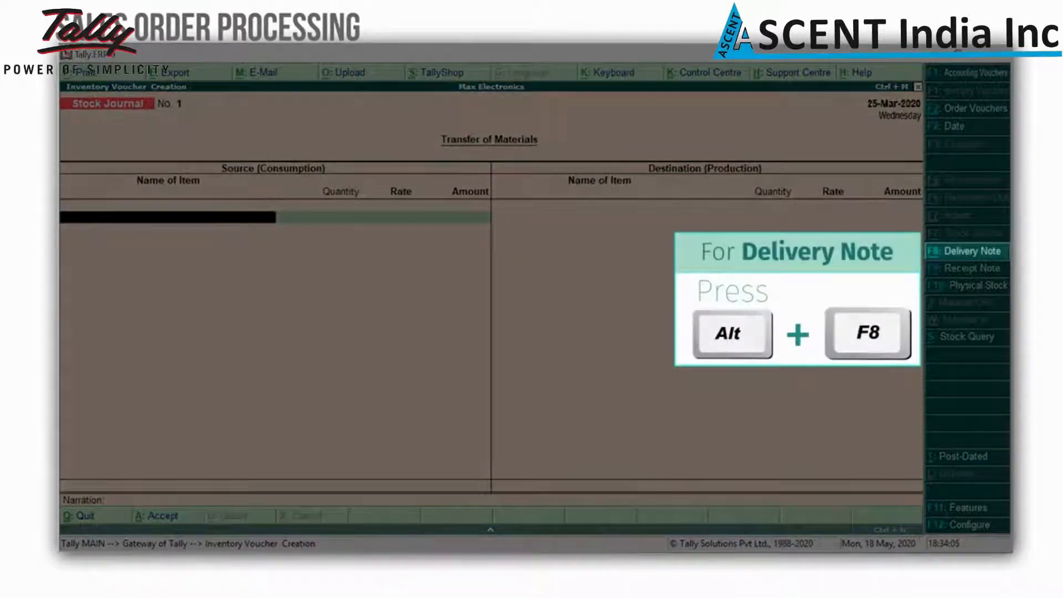
{"action": "key", "text": "alt+F8"}
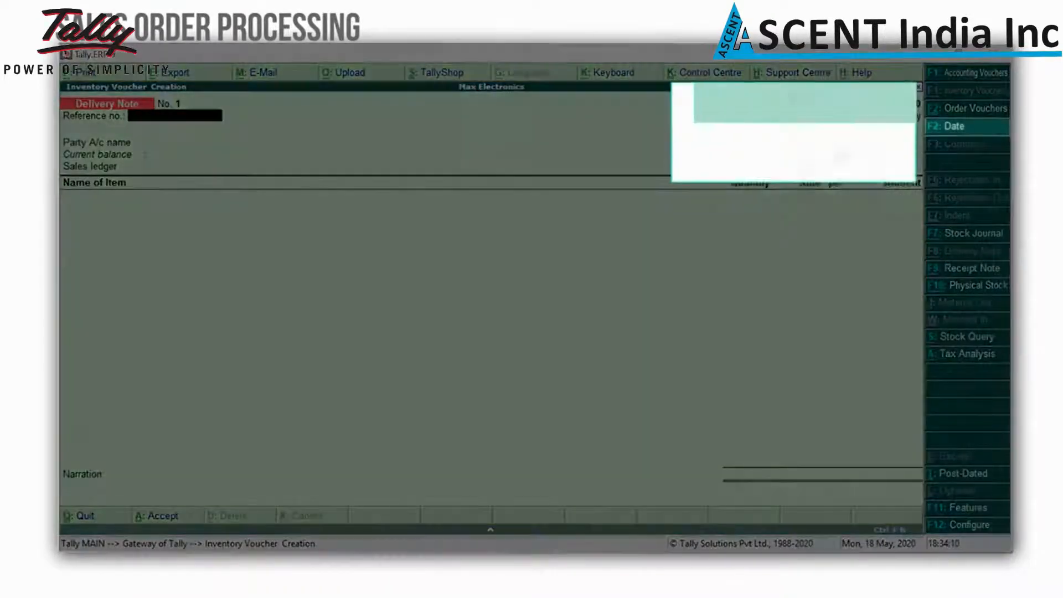
{"action": "key", "text": "F2"}
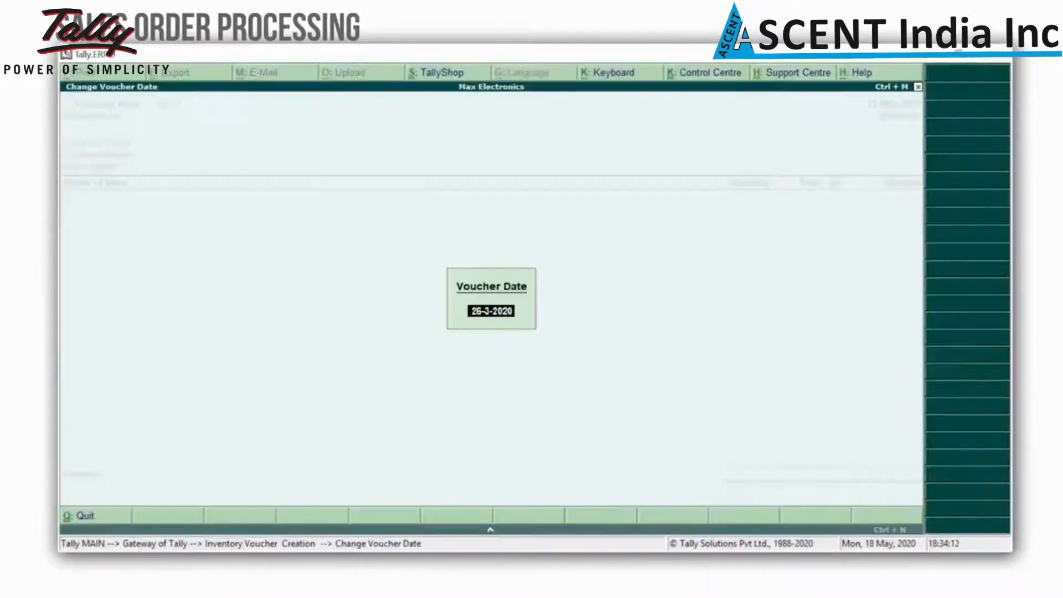
{"action": "key", "text": "Return"}
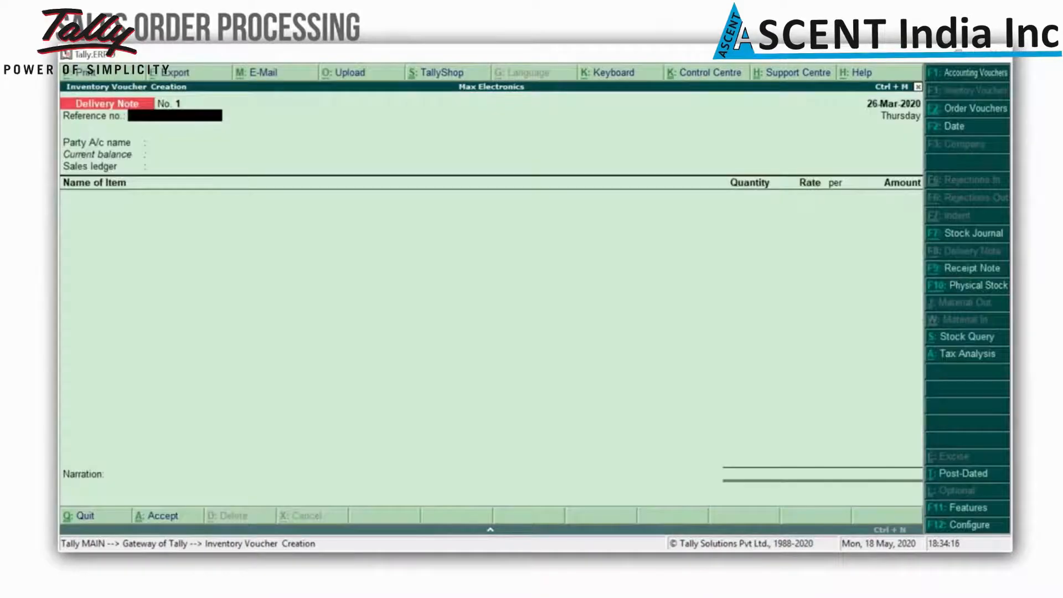
Leave the delivery note's reference number blank and choose Hi-Tech Computer World as the party account
{"action": "key", "text": "Return"}
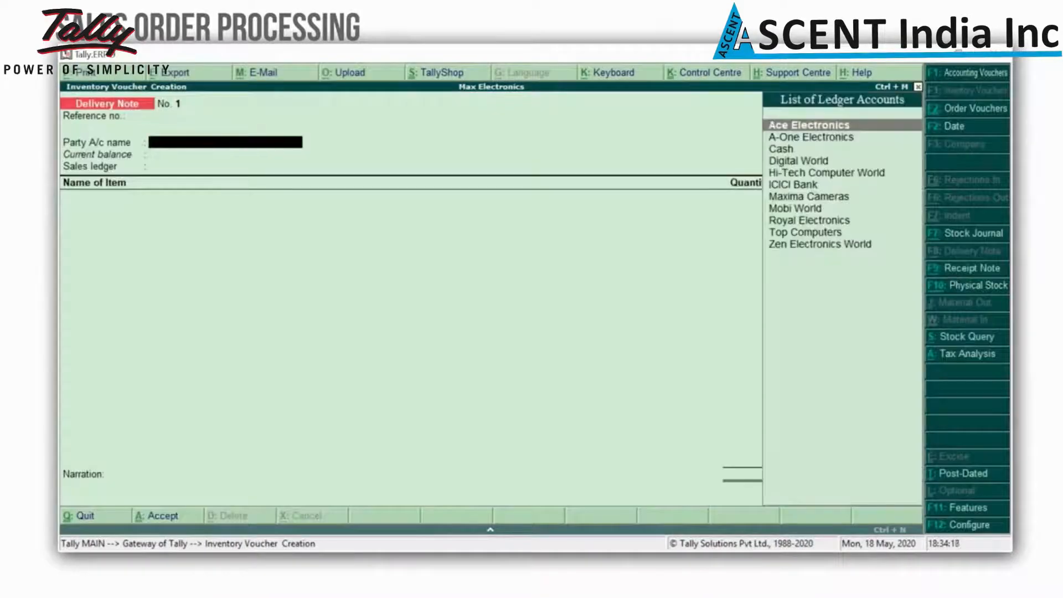
{"action": "key", "text": "Down"}
{"action": "key", "text": "Down"}
{"action": "key", "text": "Down"}
{"action": "key", "text": "Down"}
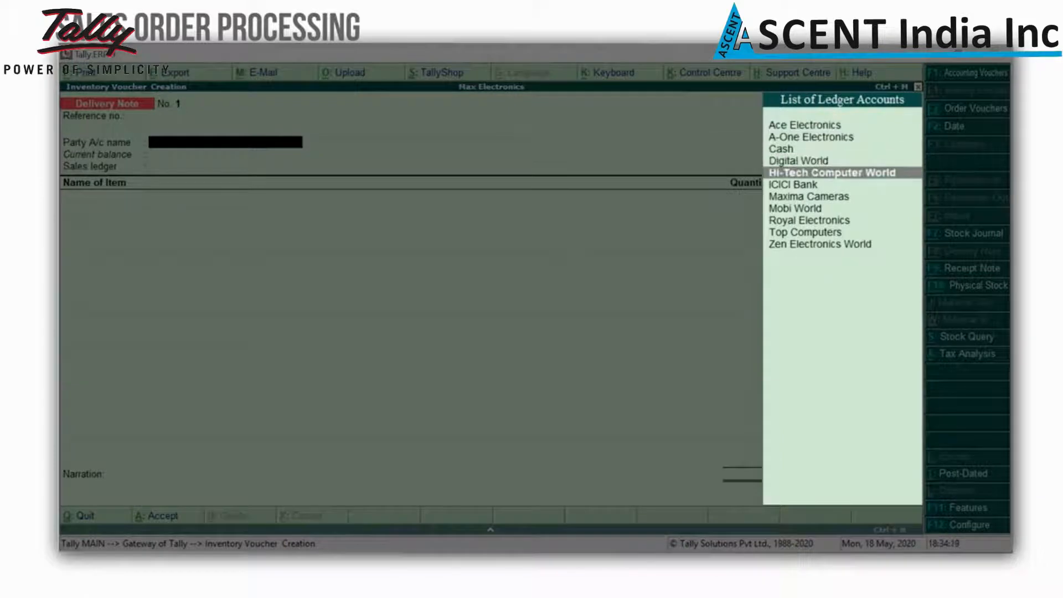
{"action": "key", "text": "Return"}
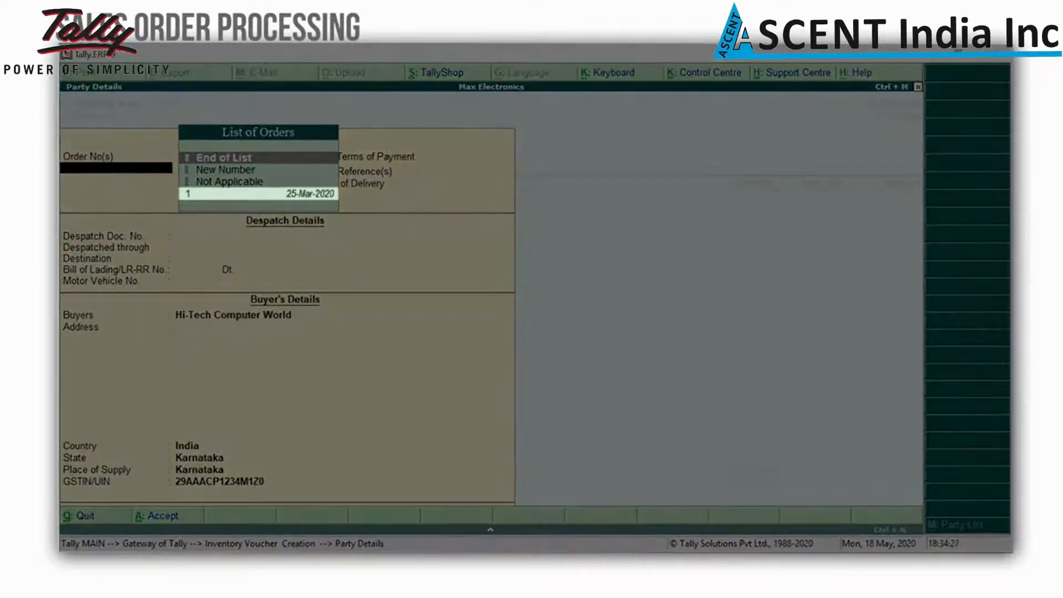
Link the delivery note to the party's sales order dated 25-Mar-2020, end the order list, and accept the party details
{"action": "key", "text": "Down"}
{"action": "key", "text": "Down"}
{"action": "key", "text": "Down"}
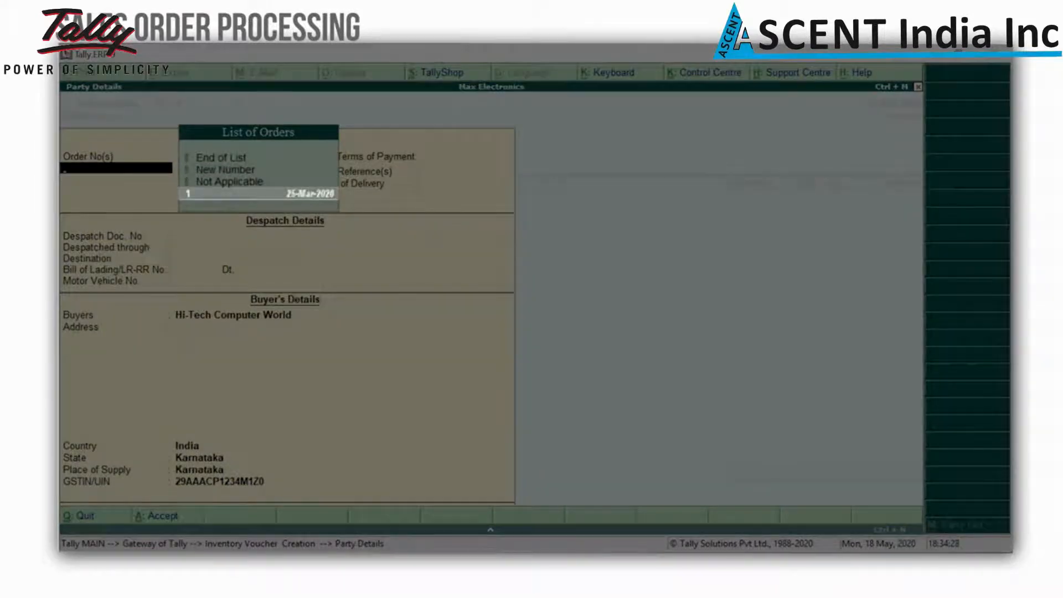
{"action": "key", "text": "Return"}
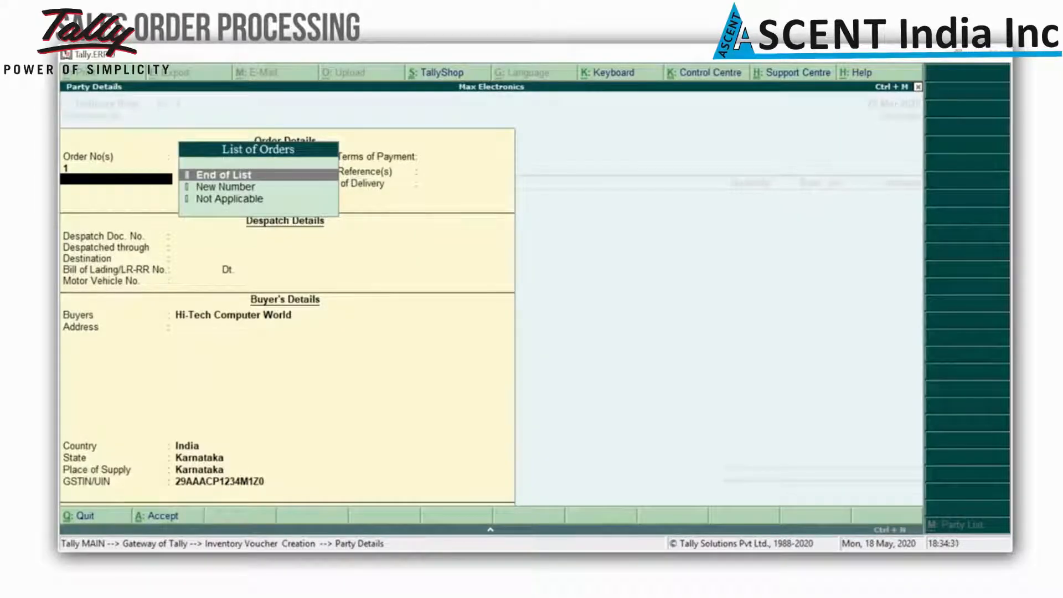
{"action": "key", "text": "Return"}
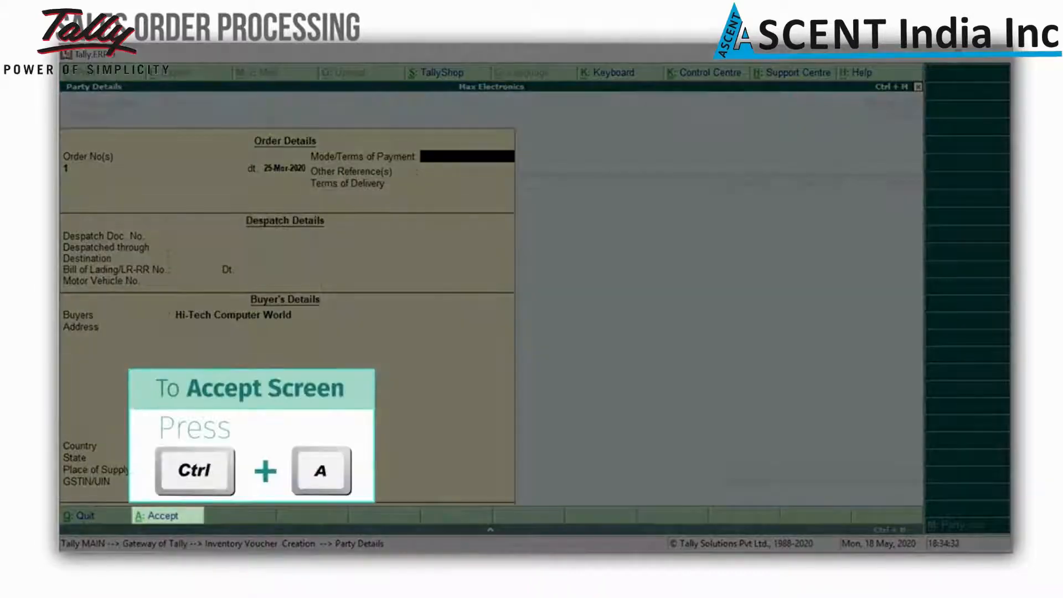
{"action": "key", "text": "ctrl+a"}
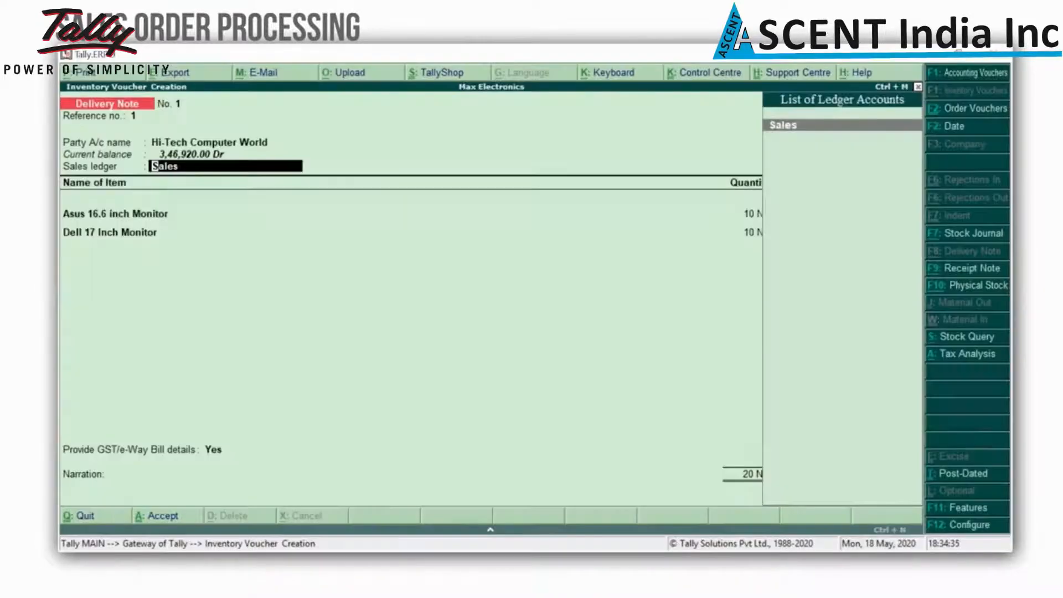
Keep the Sales ledger and allocate 5 Nos of the Asus 16.6 inch Monitor under tracking number 1 against the linked sales order
{"action": "key", "text": "Return"}
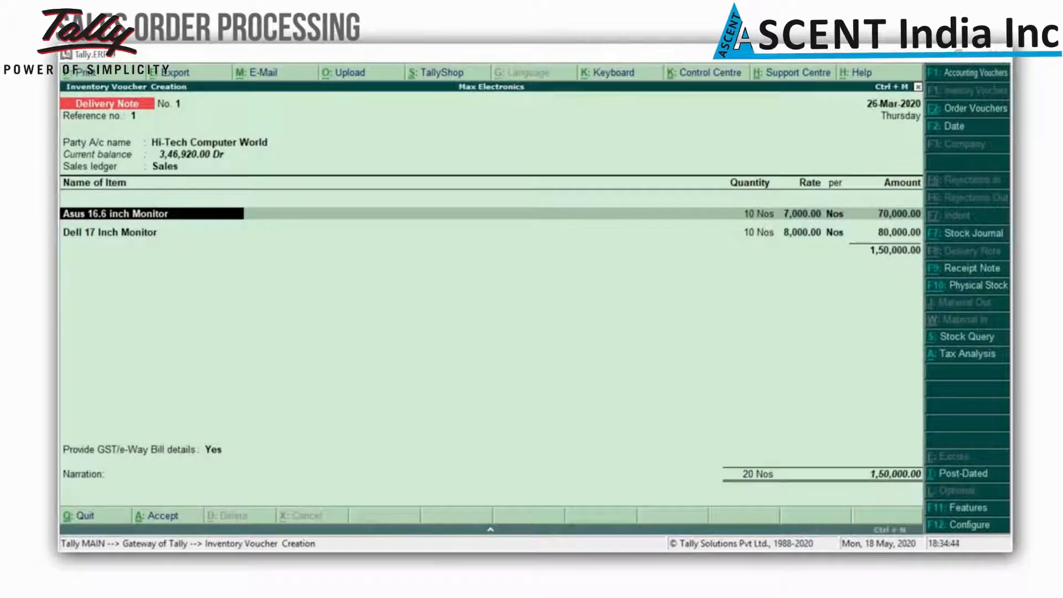
{"action": "key", "text": "Return"}
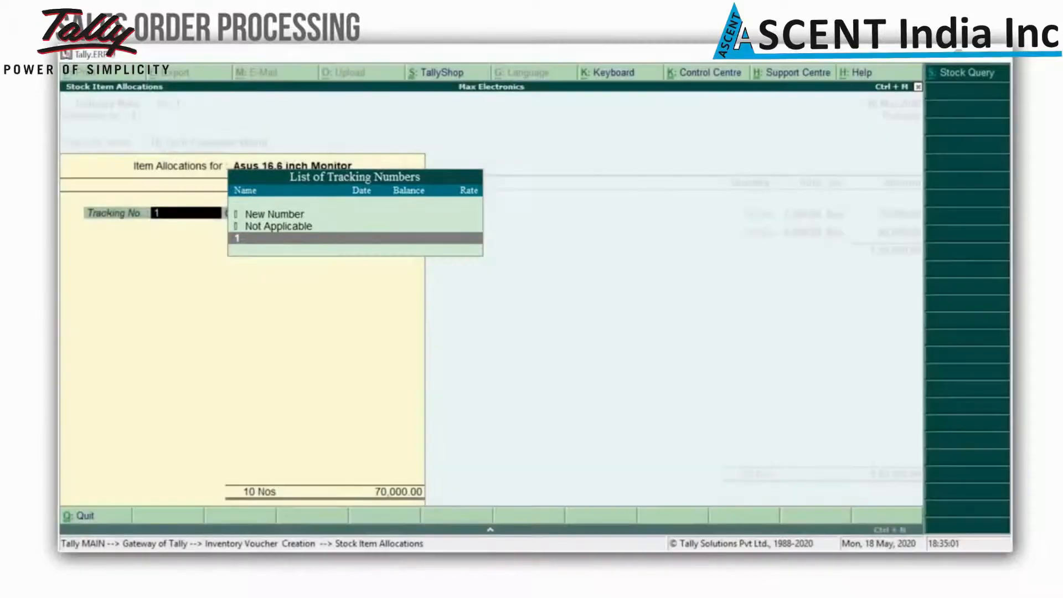
{"action": "key", "text": "Return"}
{"action": "key", "text": "Return"}
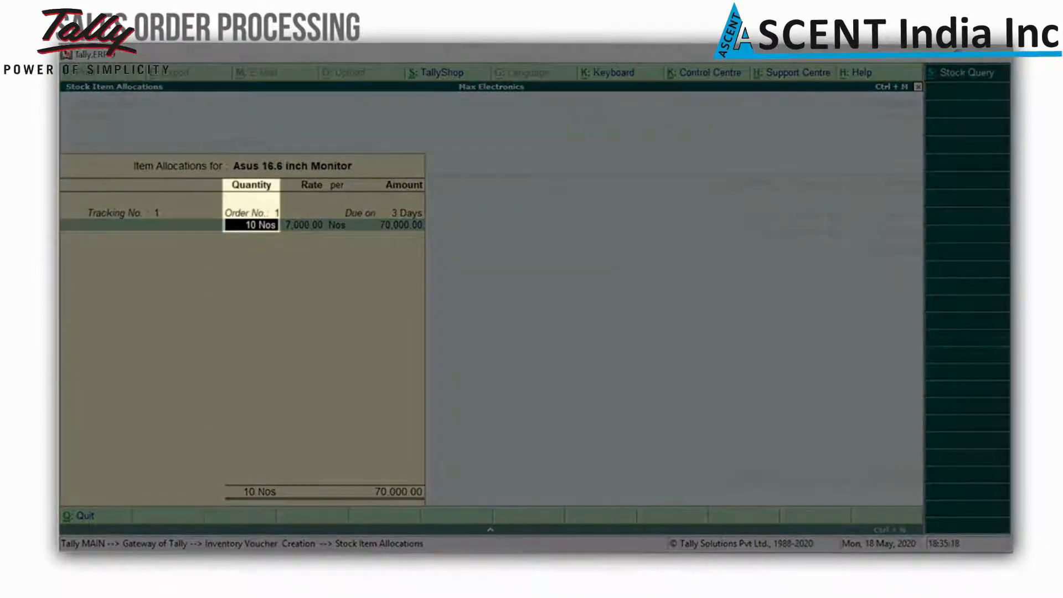
{"action": "type", "text": "5"}
{"action": "key", "text": "Return"}
{"action": "key", "text": "Return"}
{"action": "key", "text": "Return"}
{"action": "key", "text": "Return"}
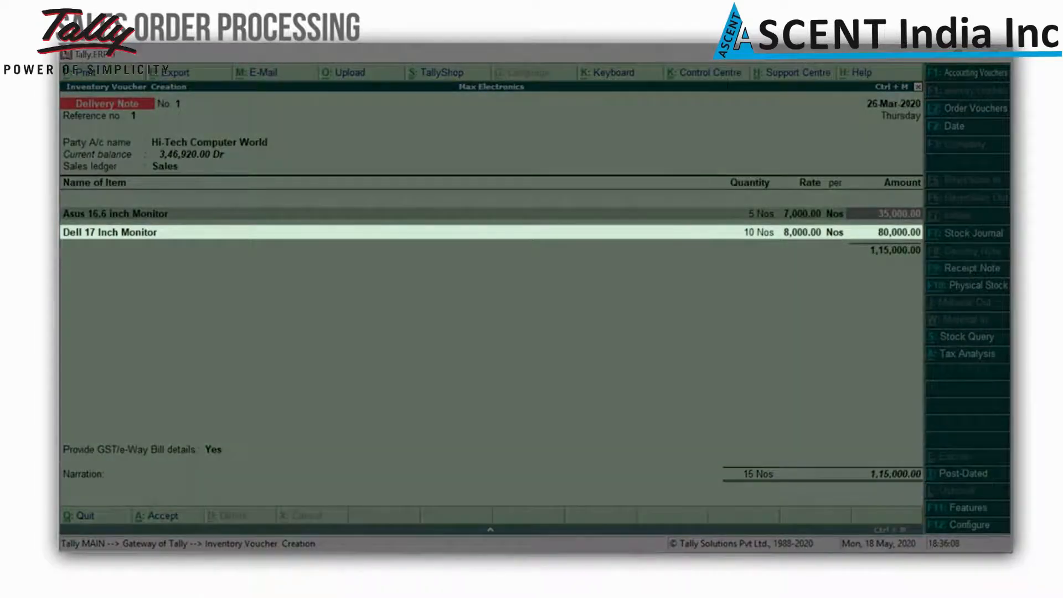
Allocate 5 Nos of the Dell 17 Inch Monitor under tracking number 1 against the linked sales order
{"action": "key", "text": "Return"}
{"action": "key", "text": "Return"}
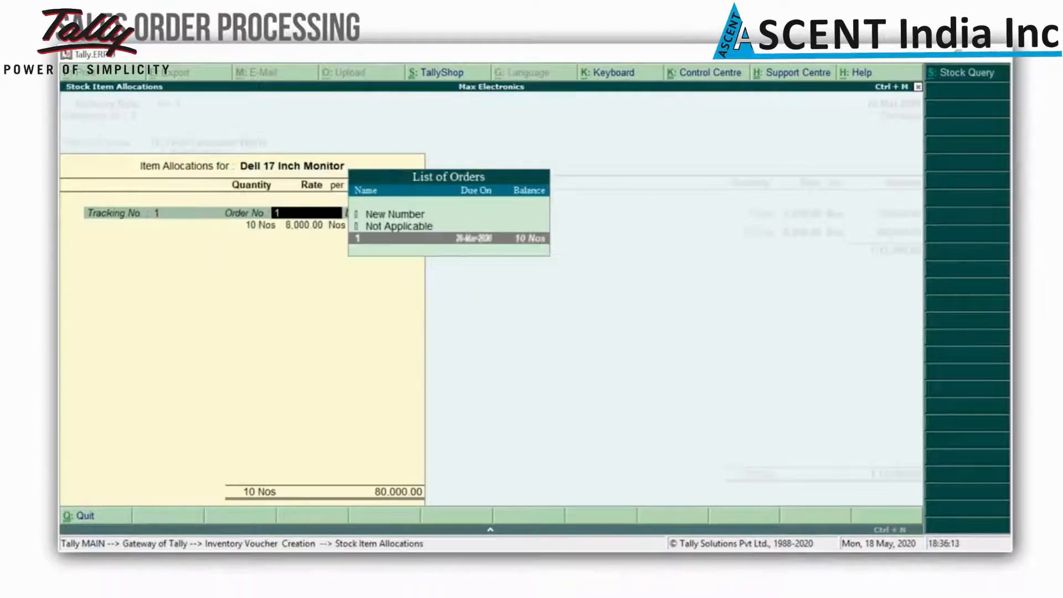
{"action": "key", "text": "Return"}
{"action": "type", "text": "5"}
{"action": "key", "text": "Return"}
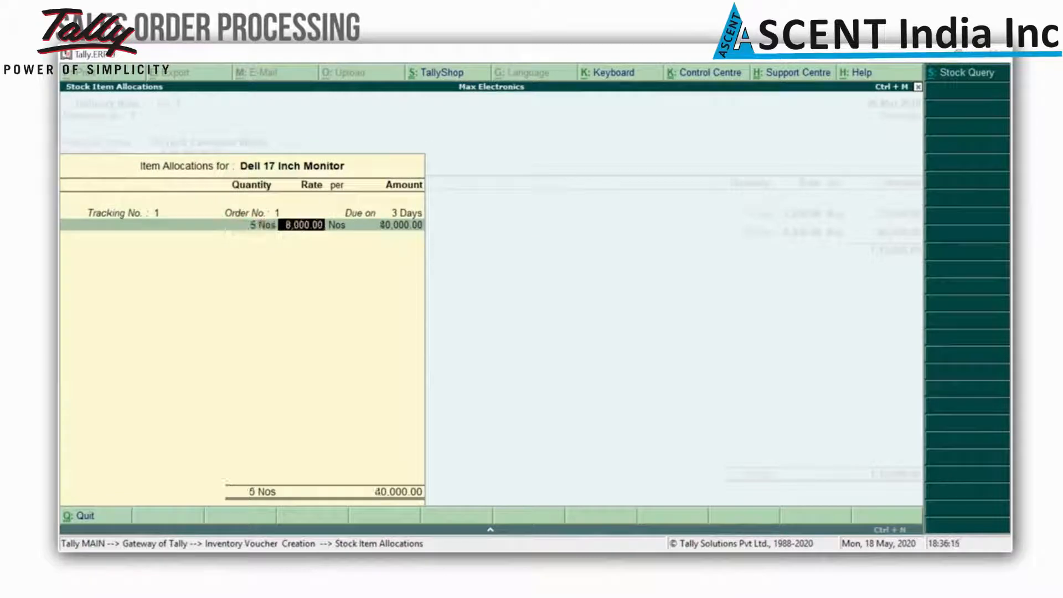
{"action": "key", "text": "Return"}
{"action": "key", "text": "Return"}
{"action": "key", "text": "Return"}
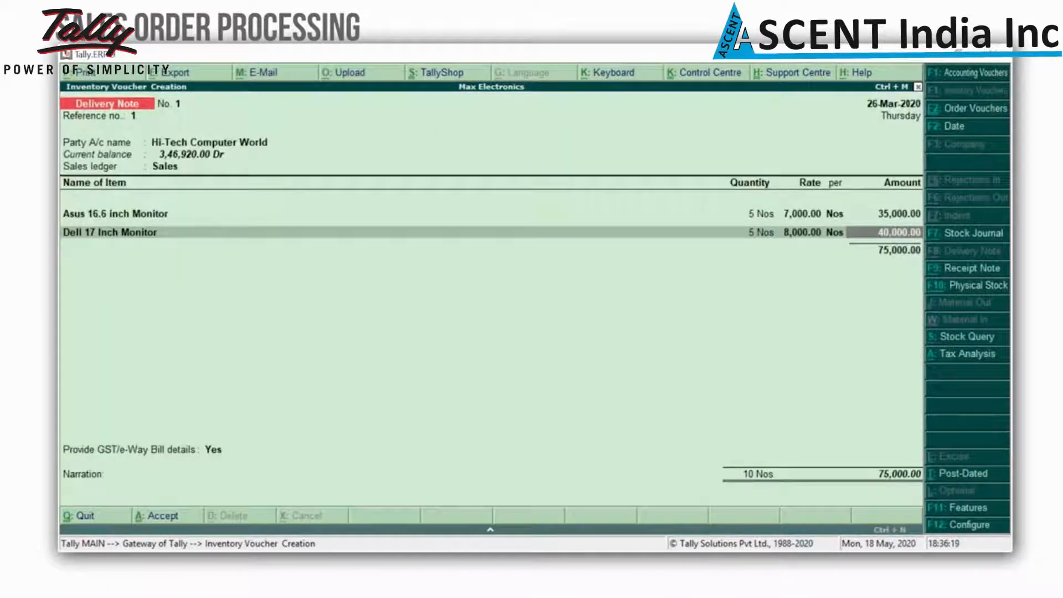
End the item list, save the delivery note without a narration, and quit inventory voucher creation
{"action": "key", "text": "Return"}
{"action": "key", "text": "Return"}
{"action": "key", "text": "Return"}
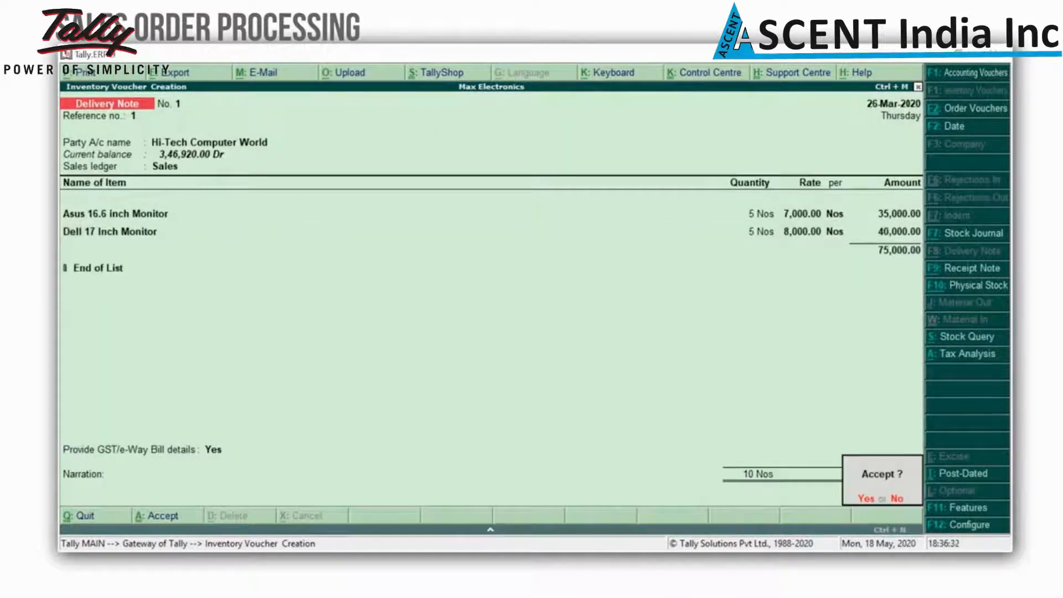
{"action": "key", "text": "Return"}
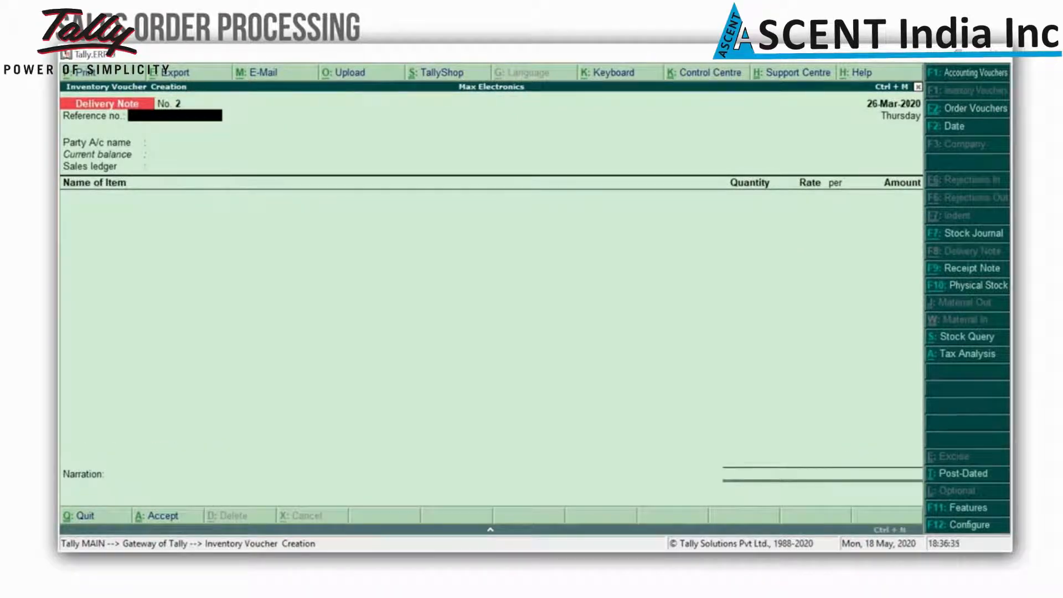
{"action": "key", "text": "Escape"}
{"action": "key", "text": "Return"}
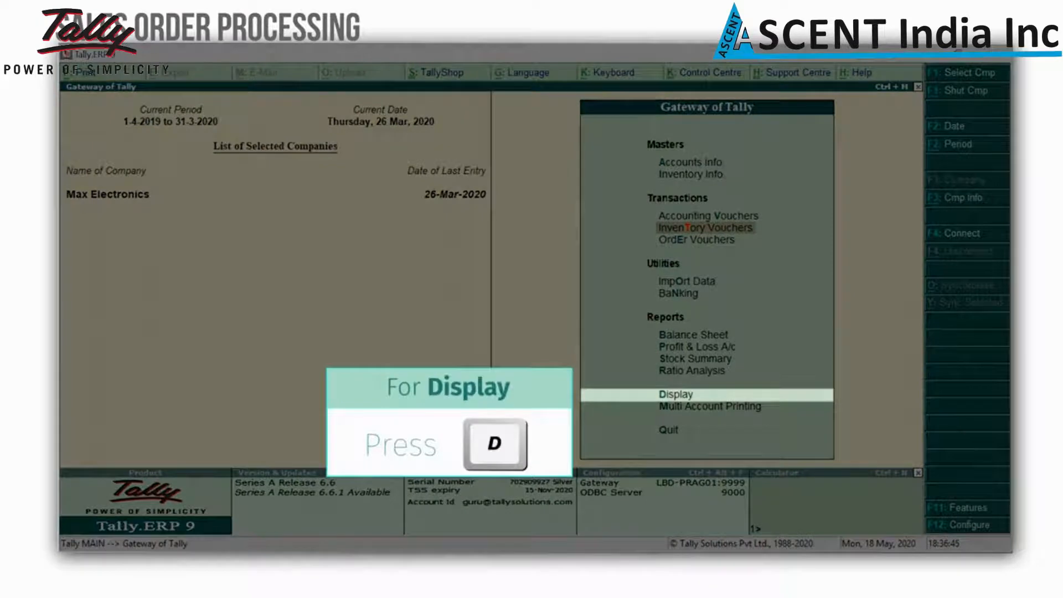
View the Sales Bills Pending report within the Statements of Inventory, and return to the Gateway of Tally
{"action": "key", "text": "d"}
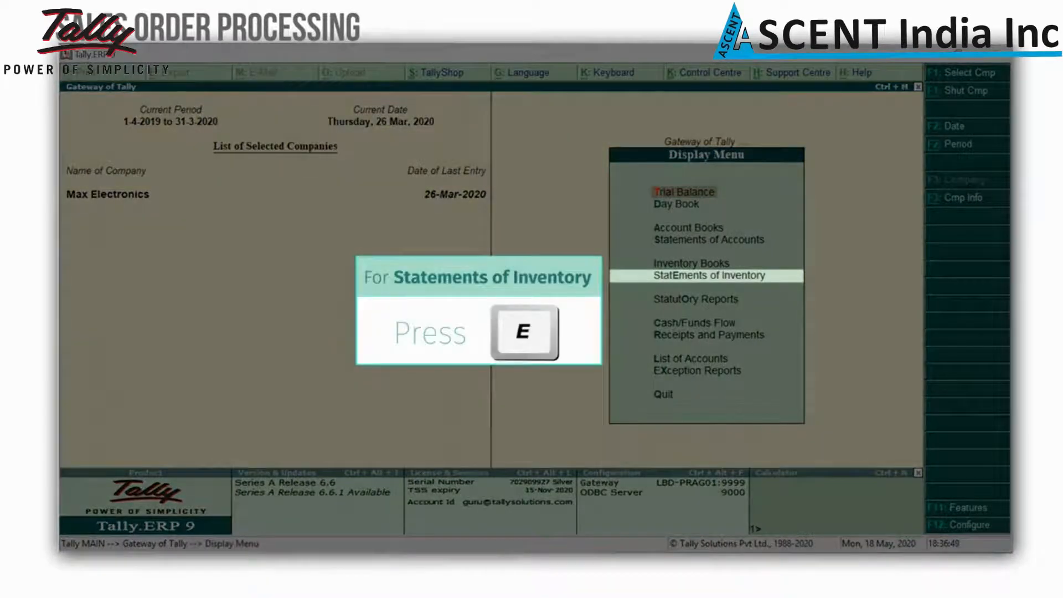
{"action": "key", "text": "e"}
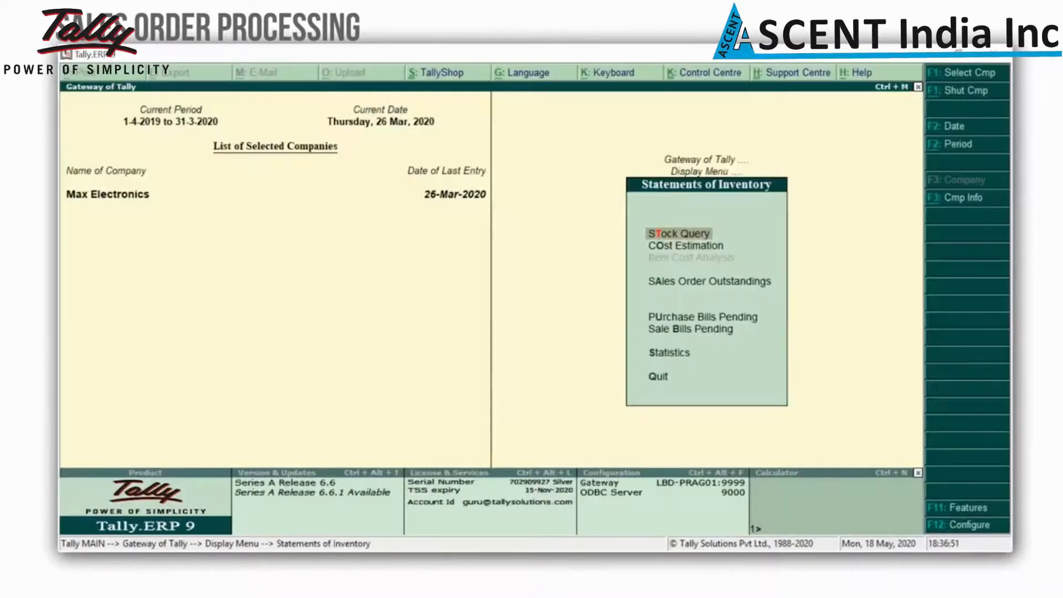
{"action": "key", "text": "Down"}
{"action": "key", "text": "Down"}
{"action": "key", "text": "Down"}
{"action": "key", "text": "Down"}
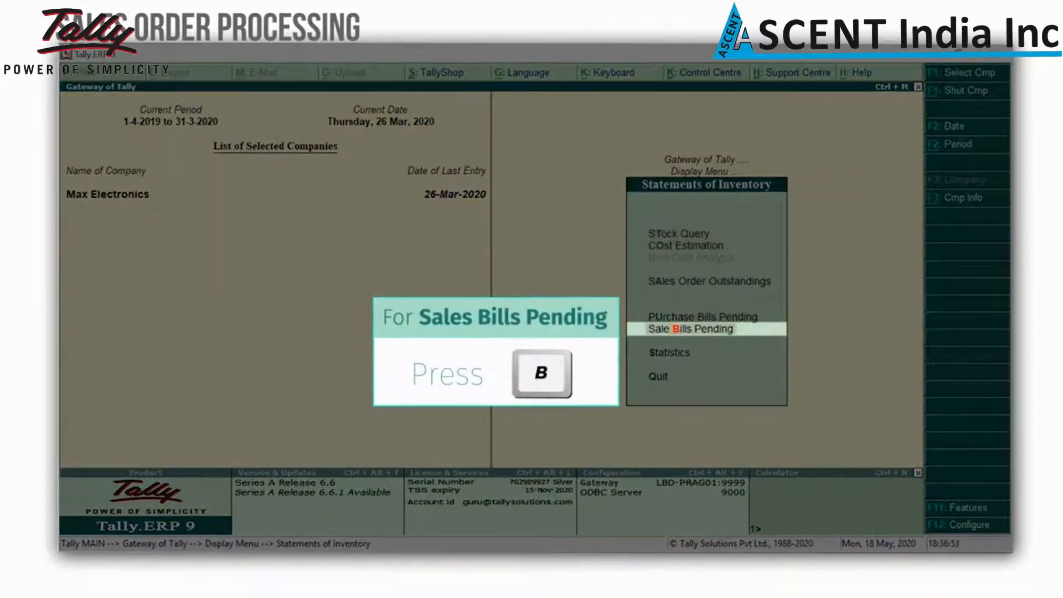
{"action": "key", "text": "b"}
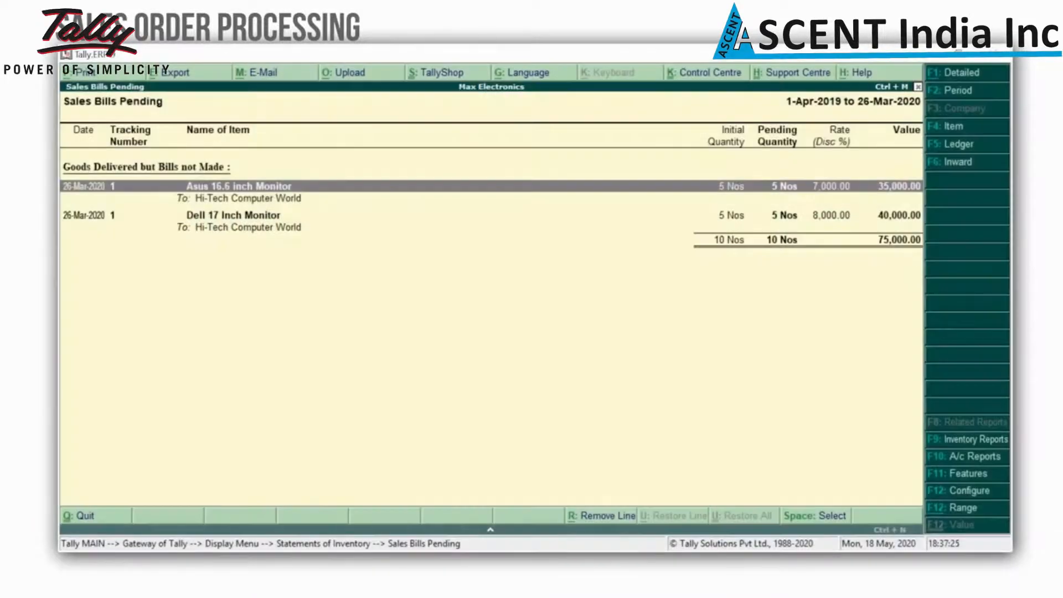
{"action": "key", "text": "Escape"}
{"action": "key", "text": "Escape"}
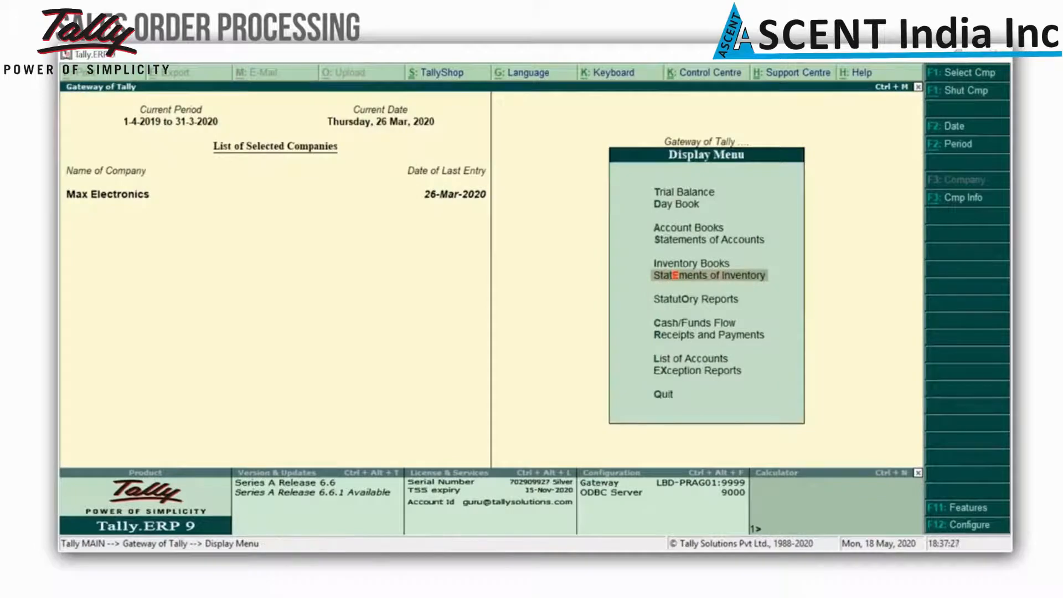
{"action": "key", "text": "Escape"}
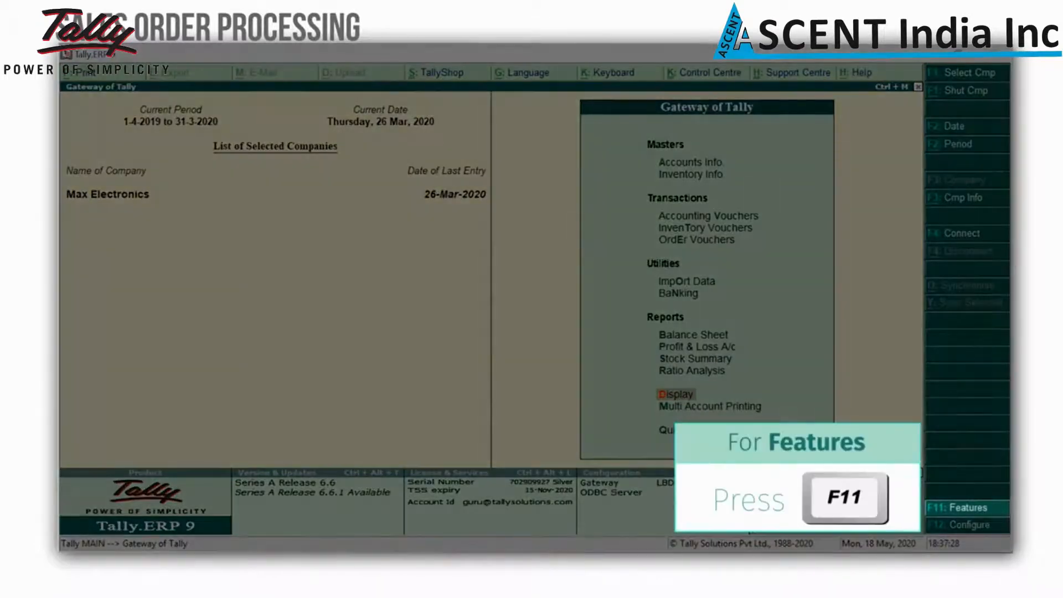
Enable rejection inward and outward notes in the company's Inventory Features, save the settings, and return to the Gateway of Tally
{"action": "key", "text": "F11"}
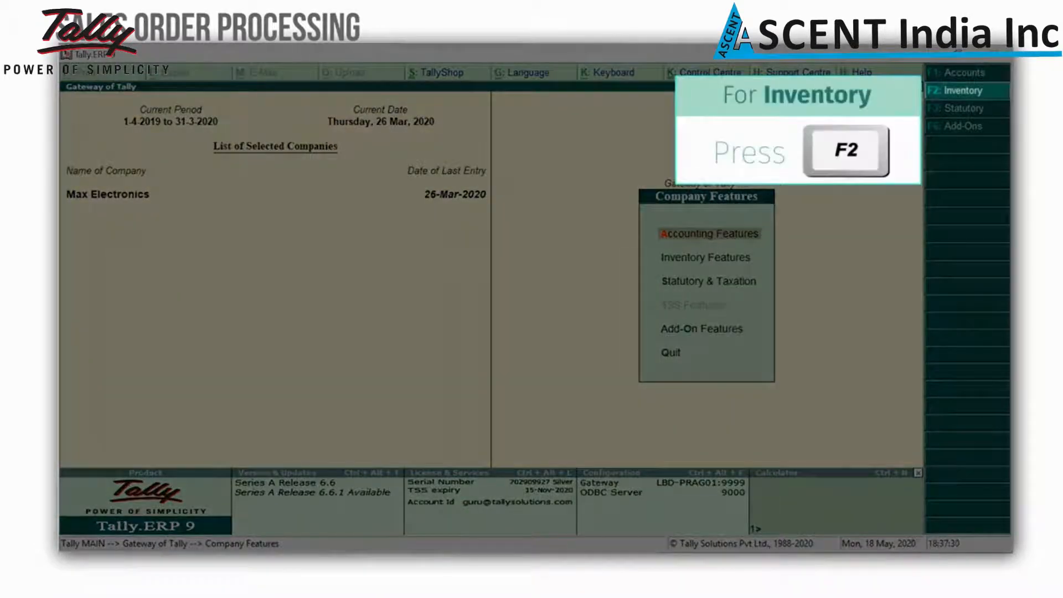
{"action": "key", "text": "F2"}
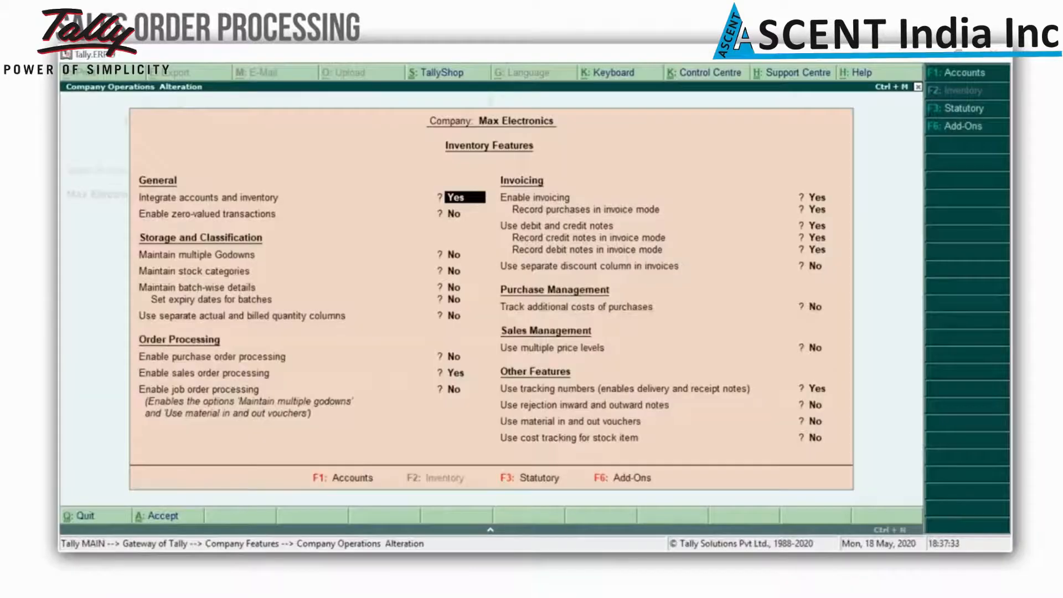
{"action": "key", "text": "Down"}
{"action": "key", "text": "Down"}
{"action": "key", "text": "Down"}
{"action": "key", "text": "Down"}
{"action": "key", "text": "Down"}
{"action": "key", "text": "Down"}
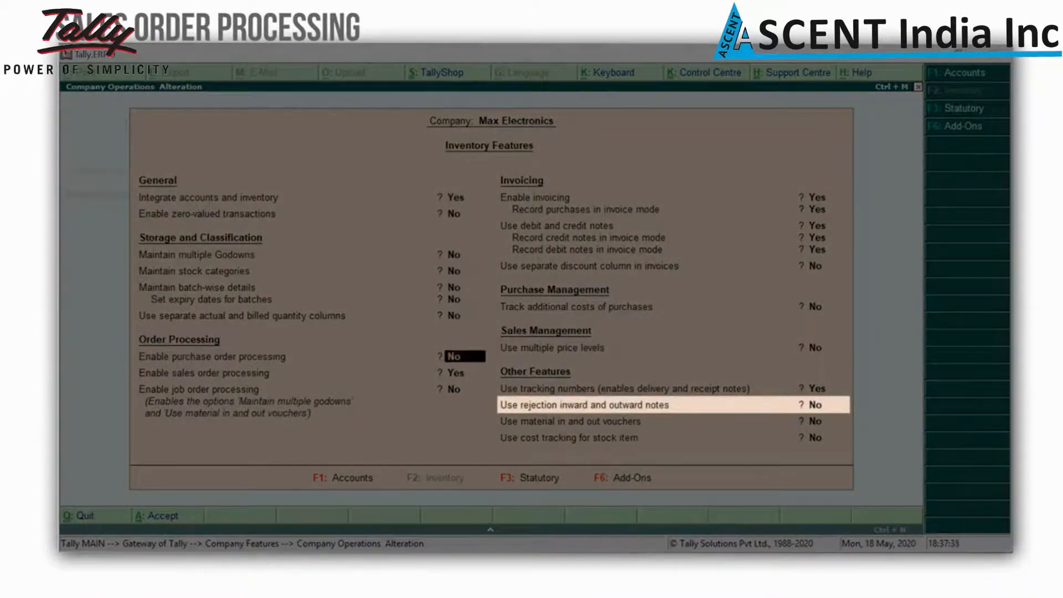
{"action": "key", "text": "Down"}
{"action": "key", "text": "Down"}
{"action": "key", "text": "Down"}
{"action": "key", "text": "Down"}
{"action": "key", "text": "Down"}
{"action": "key", "text": "Down"}
{"action": "key", "text": "Down"}
{"action": "key", "text": "Down"}
{"action": "key", "text": "Down"}
{"action": "key", "text": "Down"}
{"action": "key", "text": "Down"}
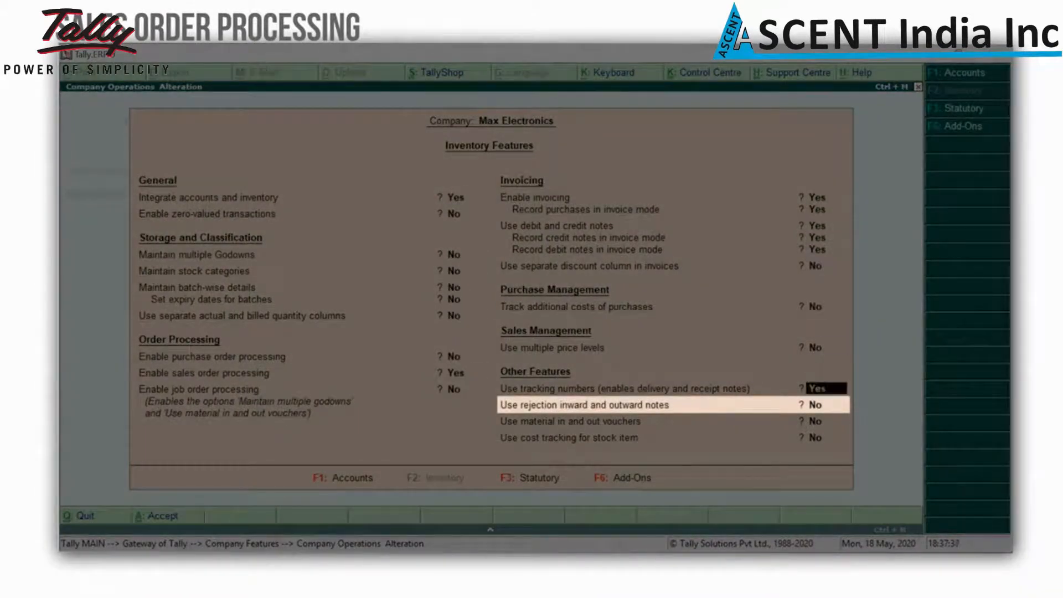
{"action": "key", "text": "Down"}
{"action": "key", "text": "y"}
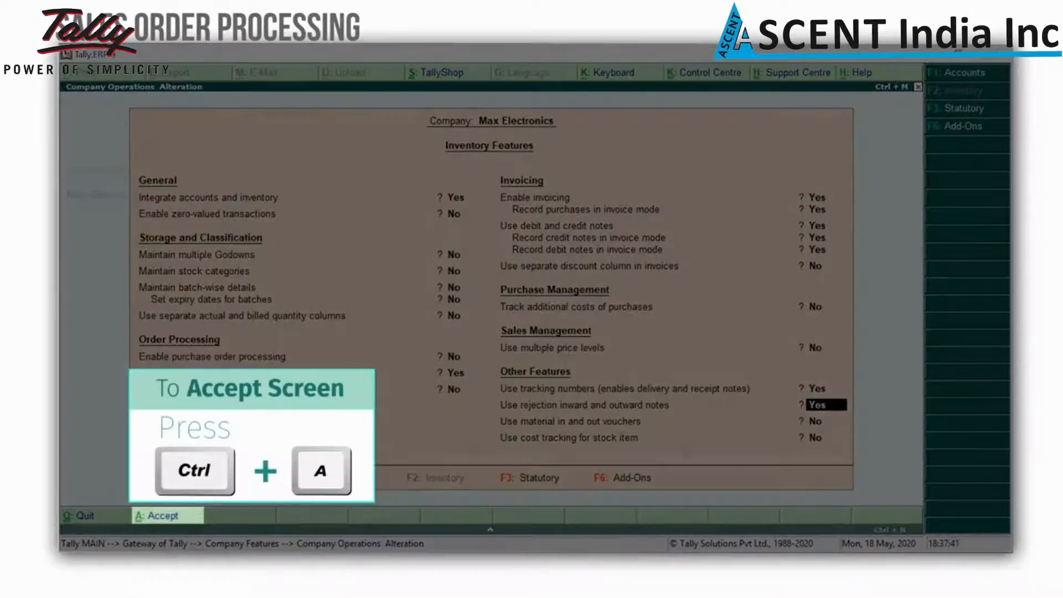
{"action": "key", "text": "ctrl+a"}
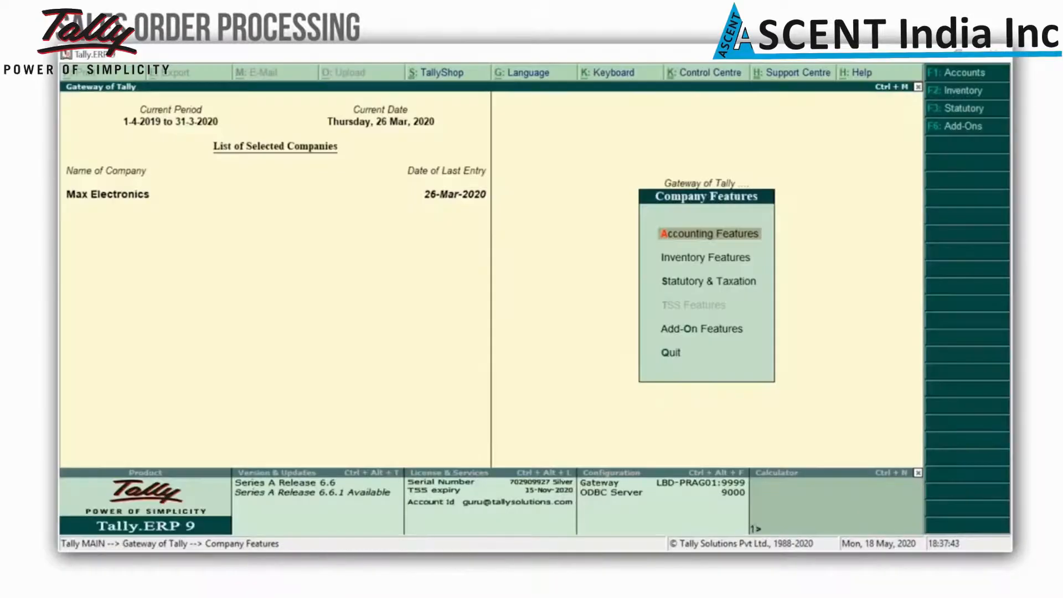
{"action": "key", "text": "Escape"}
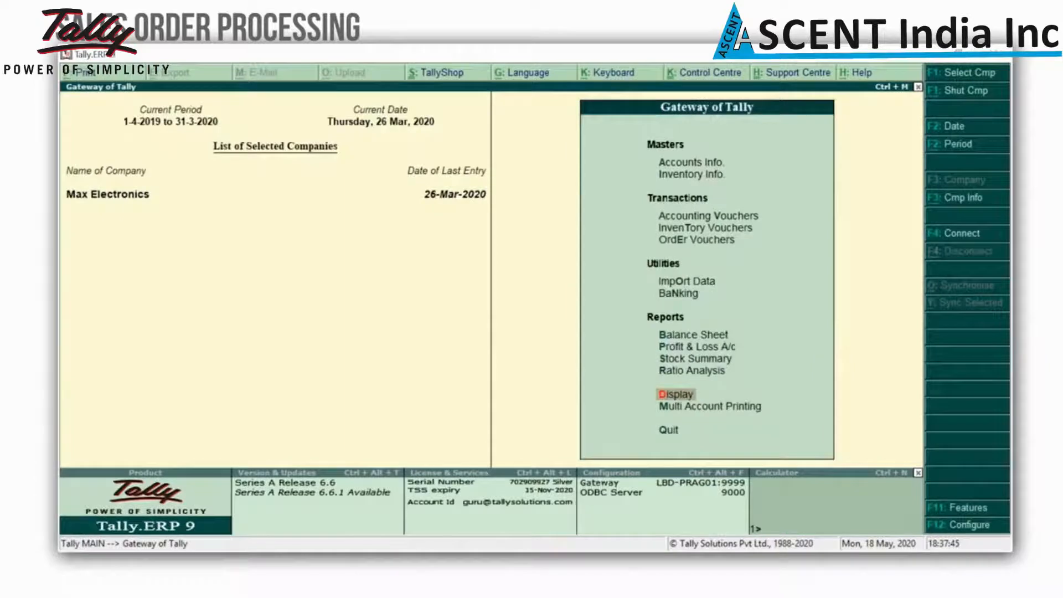
Start a Rejections In voucher dated 27-3-2020 with Hi-Tech Computer World as both ledger account and customer
{"action": "key", "text": "t"}
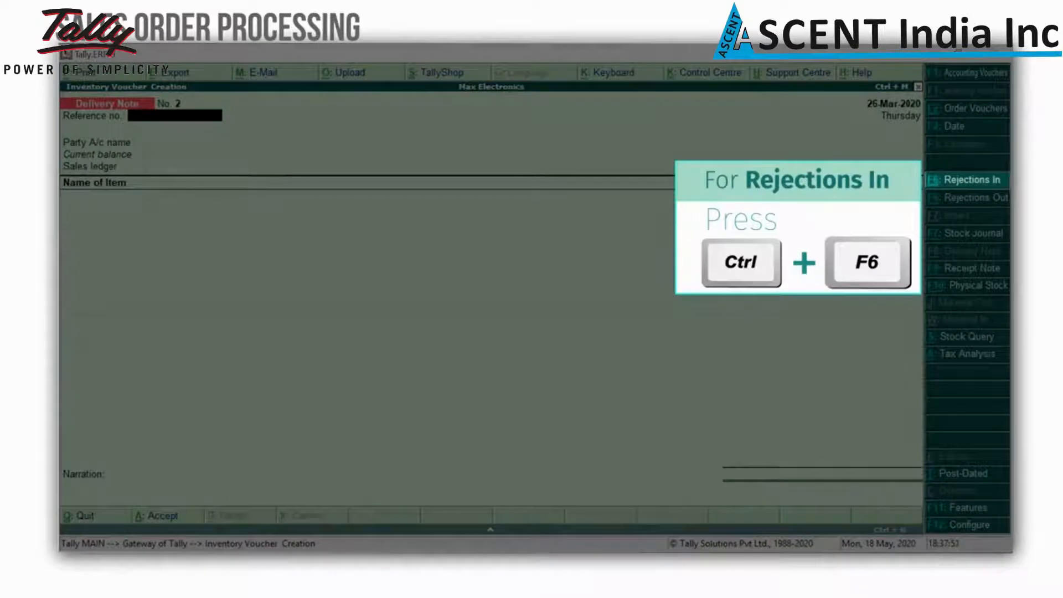
{"action": "key", "text": "ctrl+F6"}
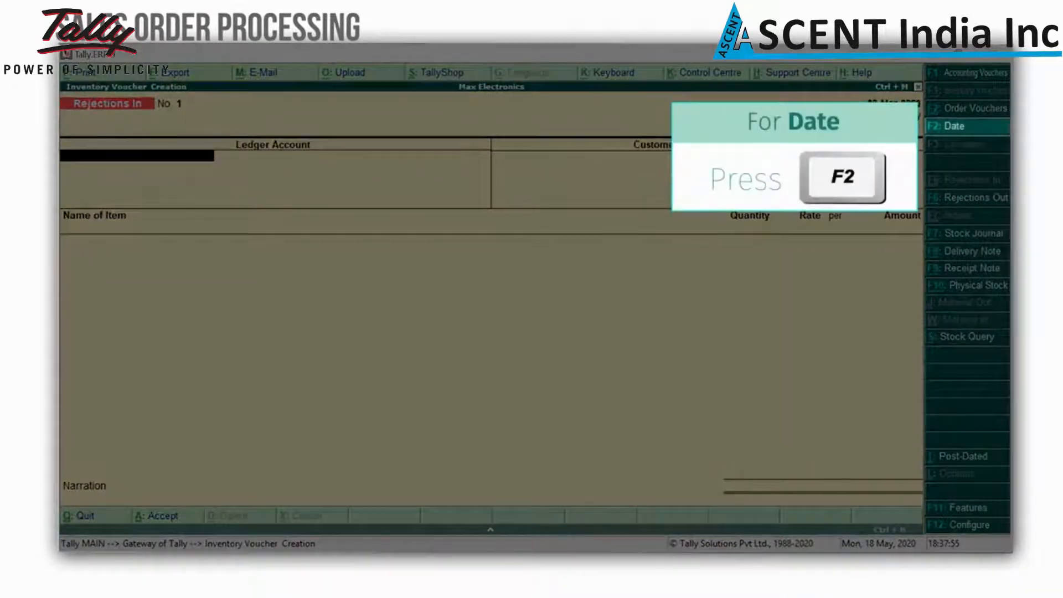
{"action": "key", "text": "F2"}
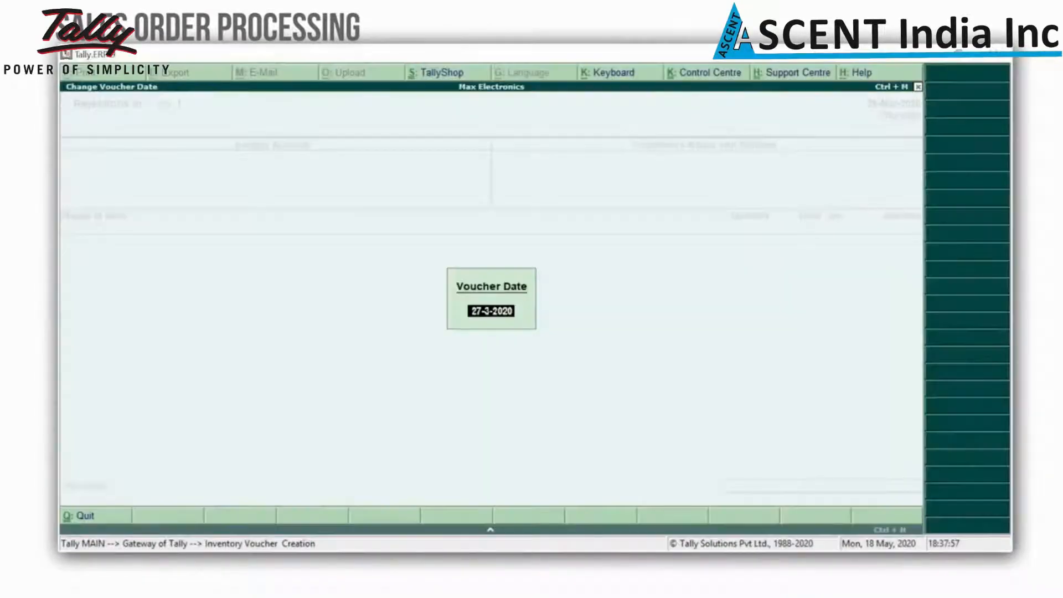
{"action": "key", "text": "Return"}
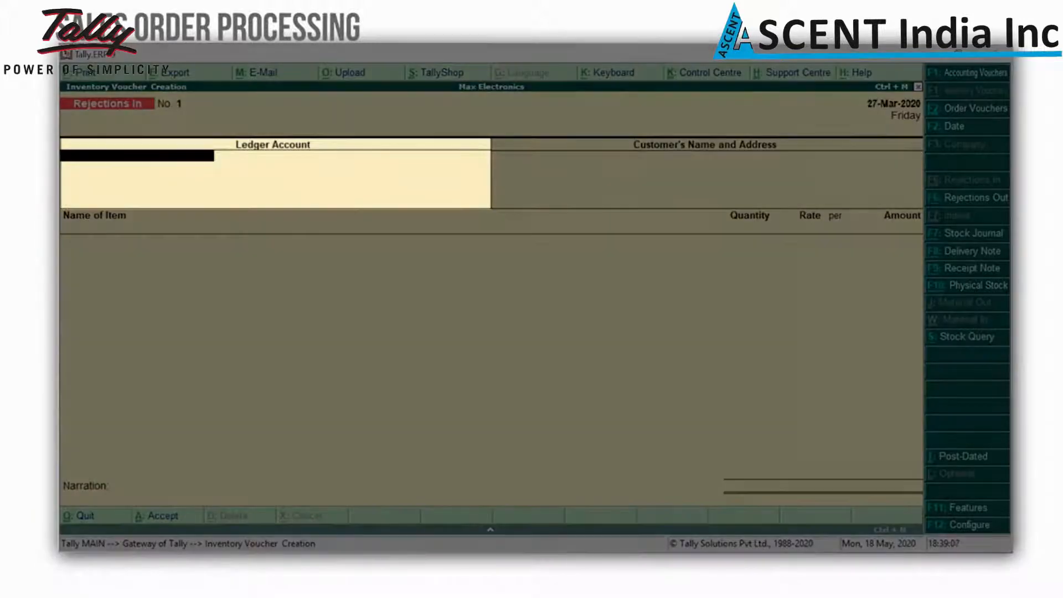
{"action": "type", "text": "Hi"}
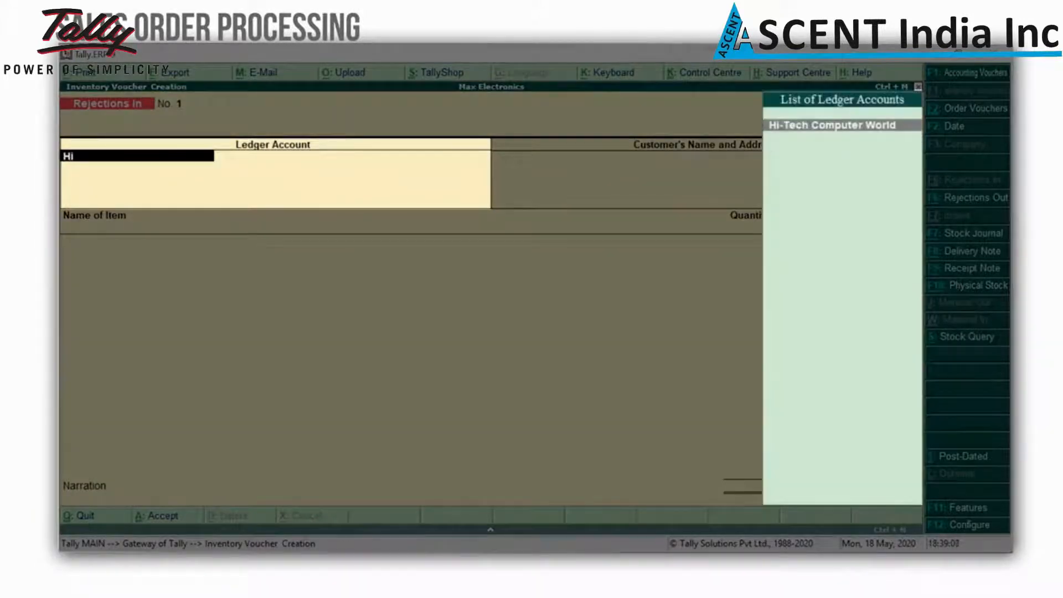
{"action": "key", "text": "Return"}
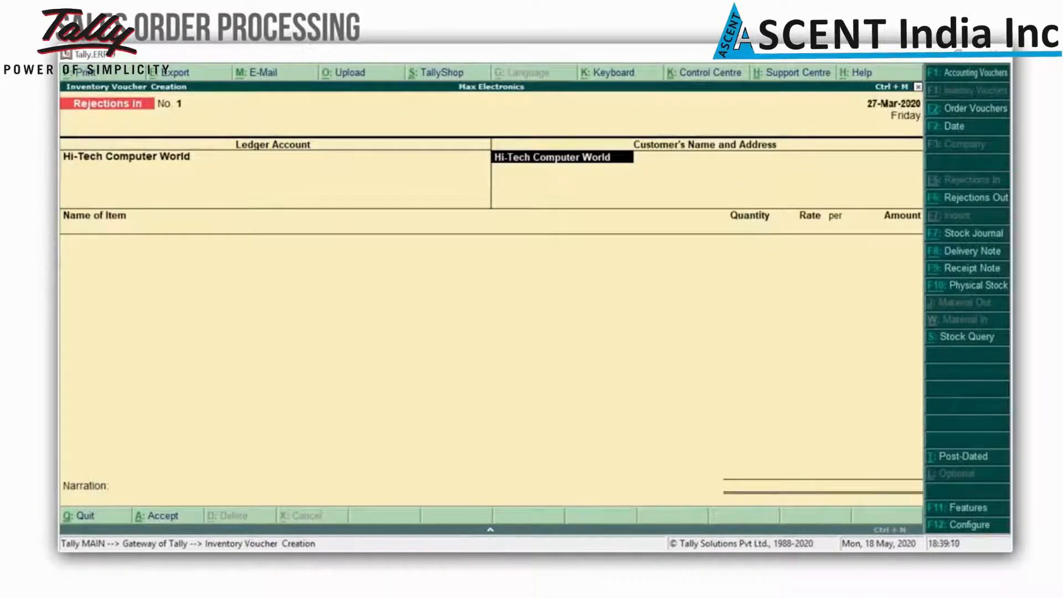
{"action": "key", "text": "Return"}
{"action": "key", "text": "Return"}
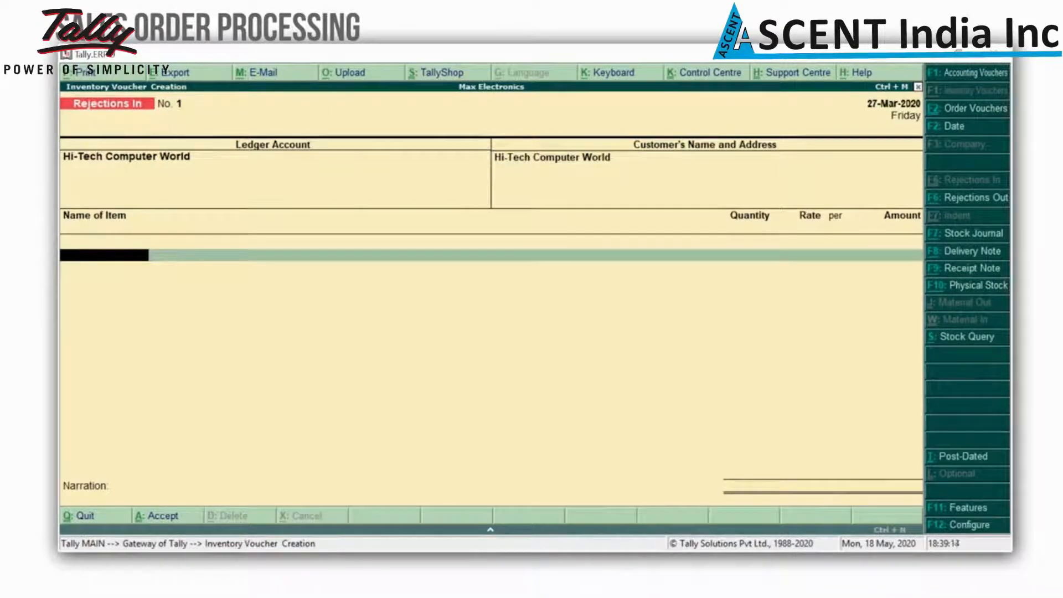
Add the Dell 17 Inch Monitor with 2 Nos allocated under tracking number 1, and end the item list
{"action": "type", "text": "Del"}
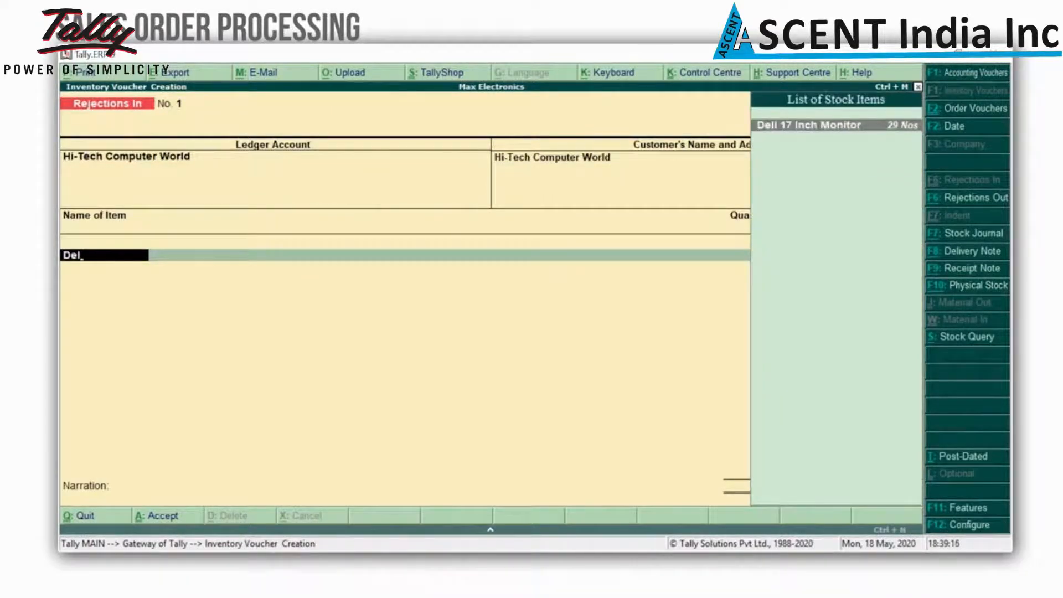
{"action": "key", "text": "Return"}
{"action": "type", "text": "1"}
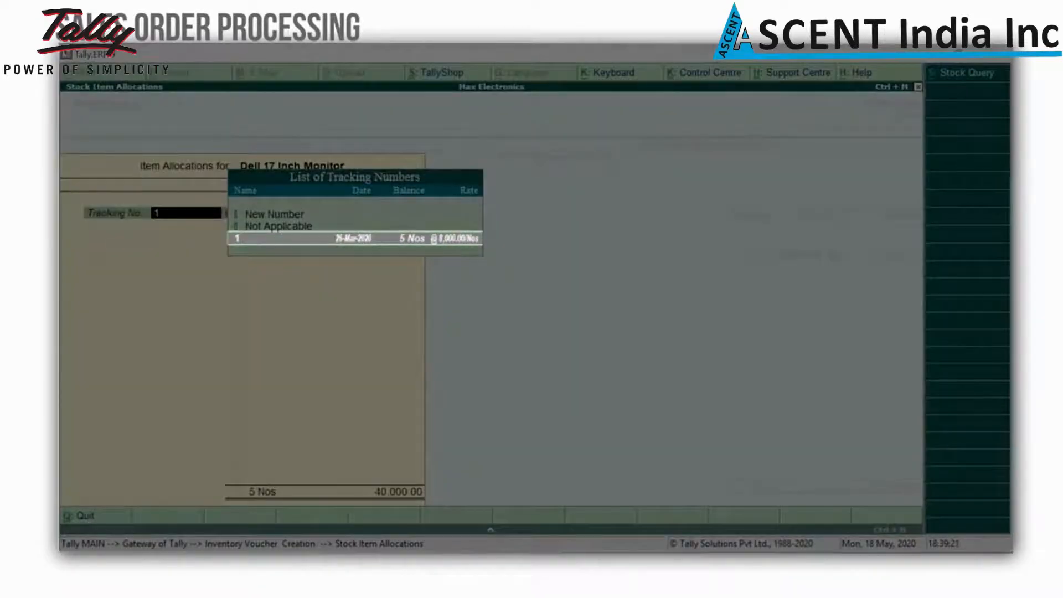
{"action": "key", "text": "Return"}
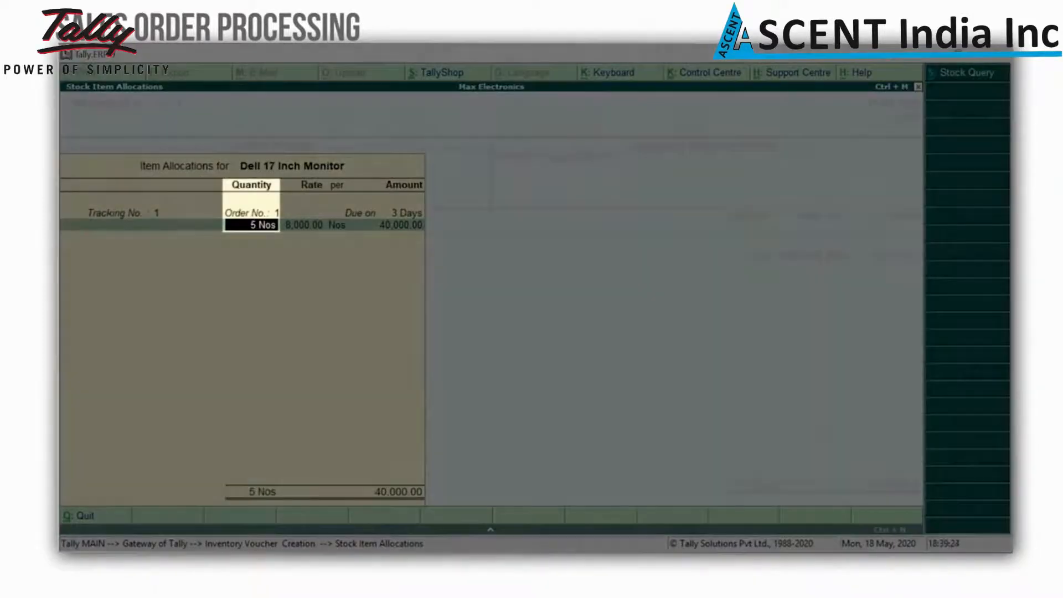
{"action": "type", "text": "2"}
{"action": "key", "text": "Return"}
{"action": "key", "text": "Return"}
{"action": "key", "text": "Return"}
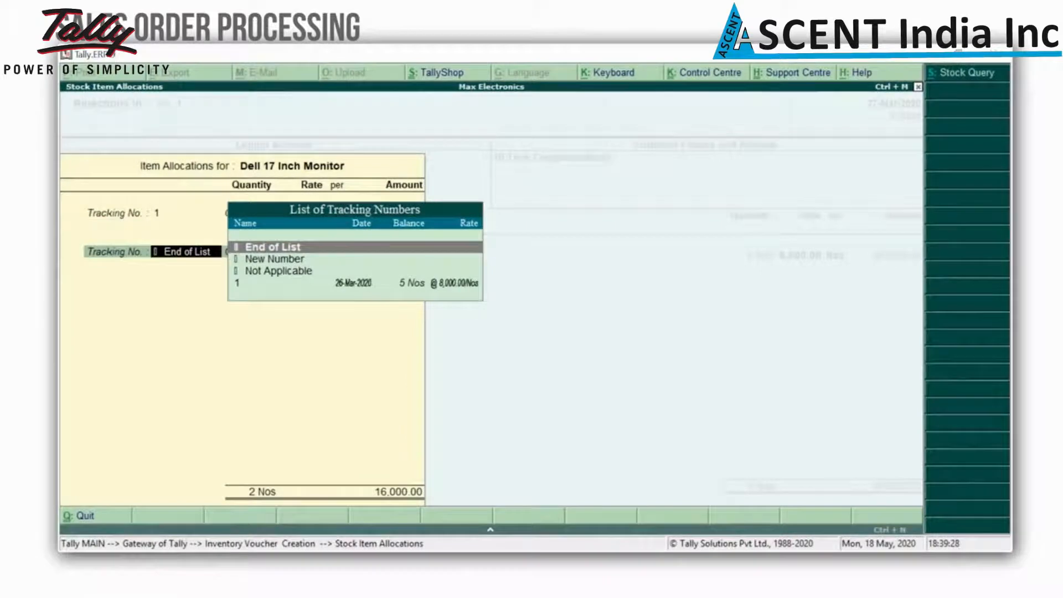
{"action": "key", "text": "Return"}
{"action": "key", "text": "Return"}
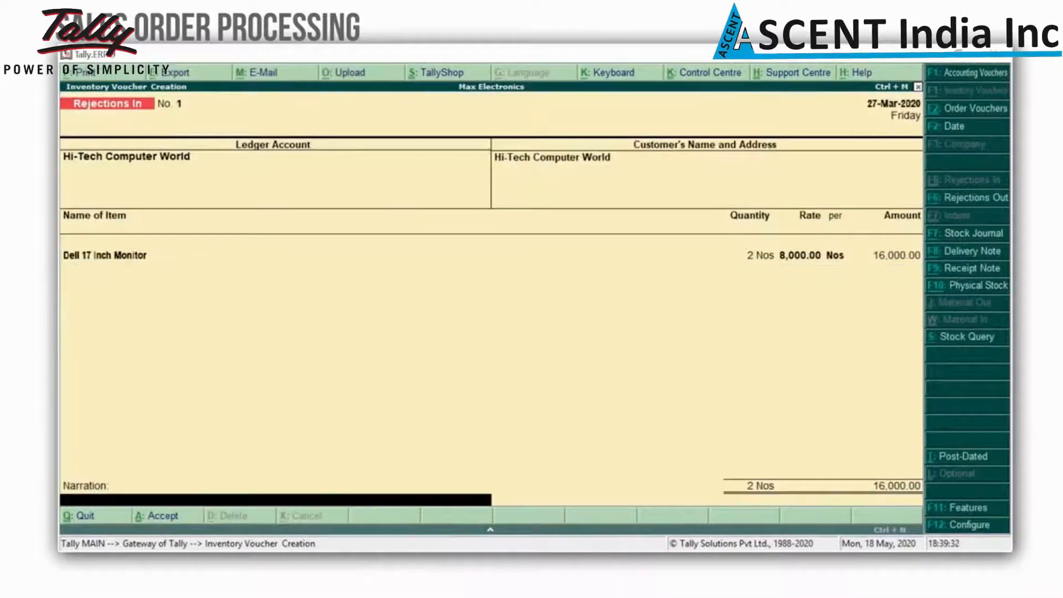
Save the Rejections In voucher without a narration and quit inventory voucher creation
{"action": "key", "text": "ctrl+a"}
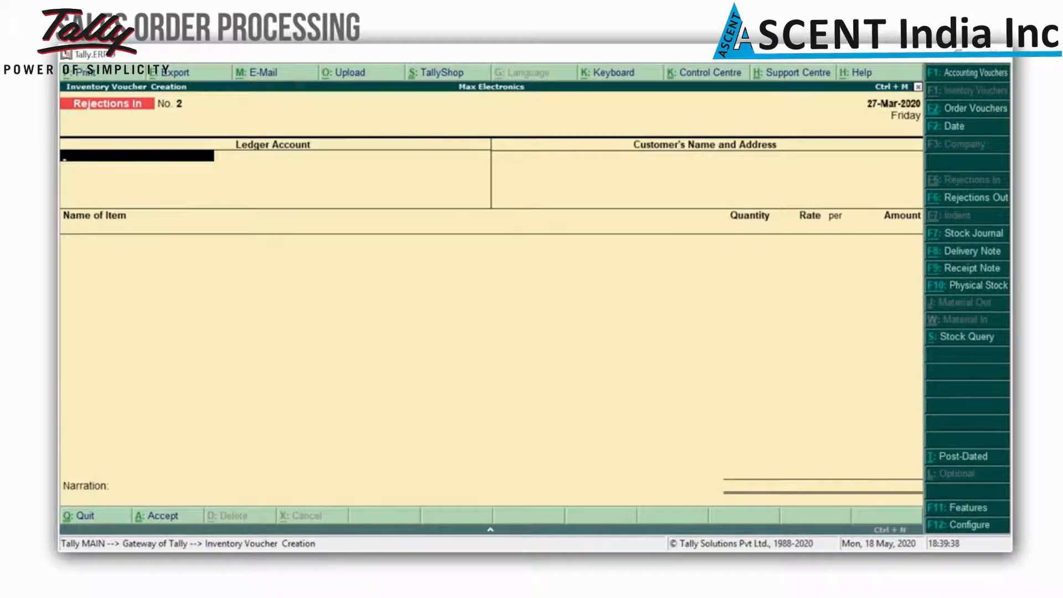
{"action": "key", "text": "Escape"}
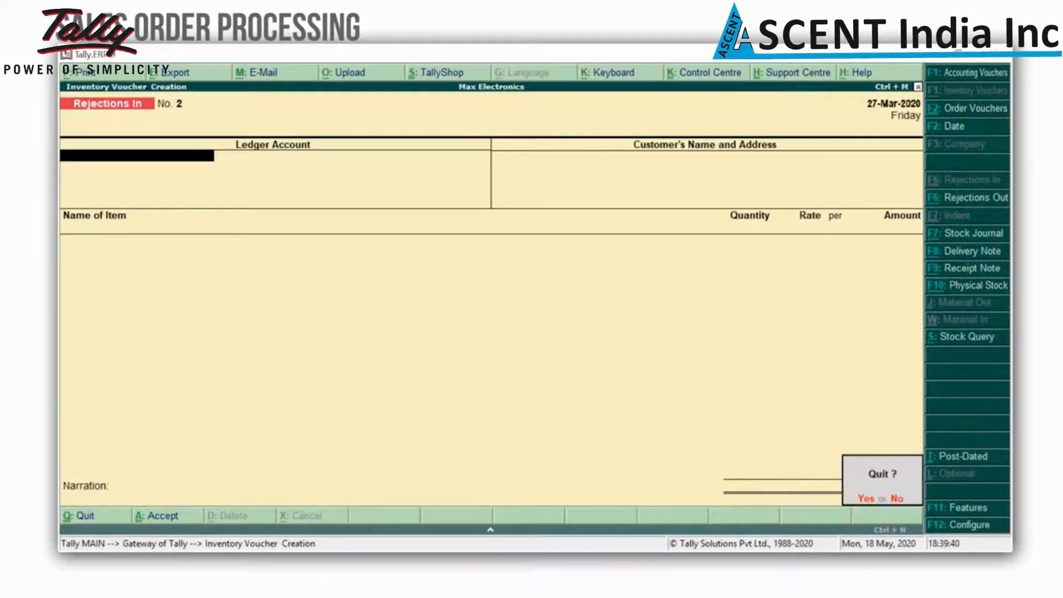
{"action": "key", "text": "y"}
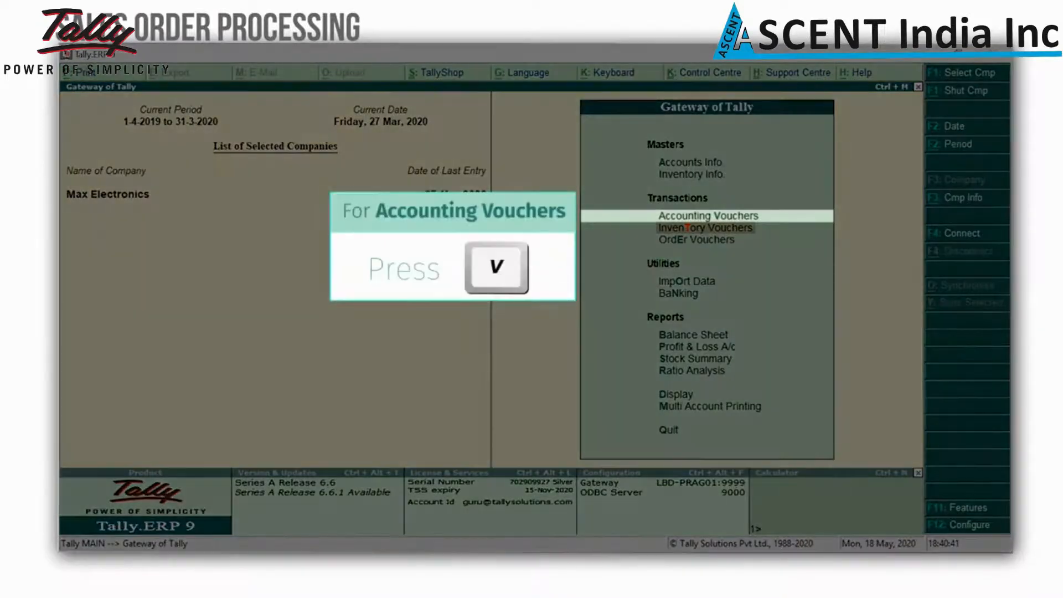
Start a sales voucher dated 28-3-2020 with no reference number entered and Hi-Tech Computer World as the party
{"action": "key", "text": "v"}
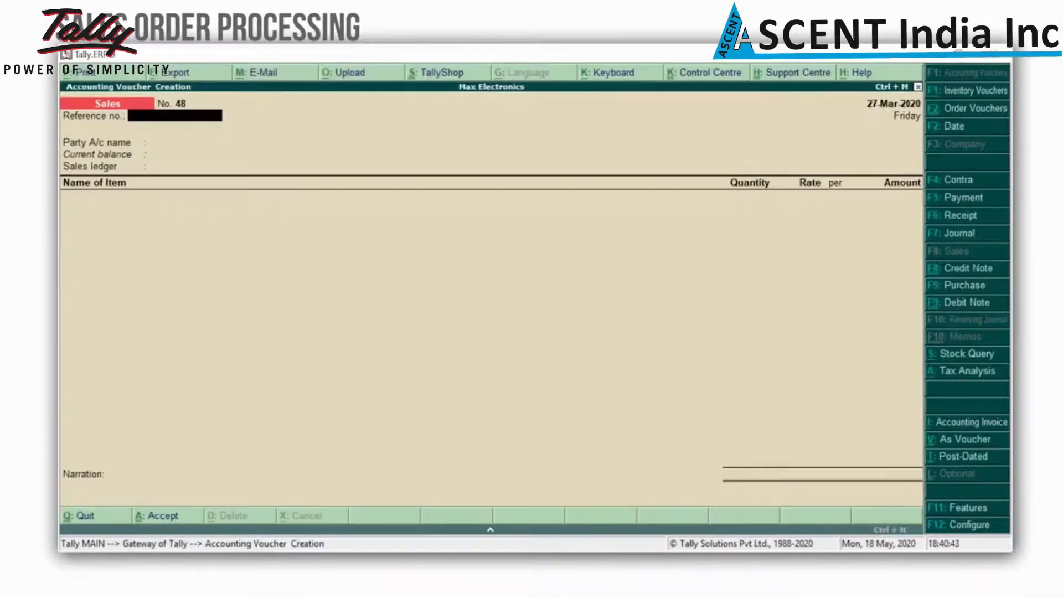
{"action": "key", "text": "F2"}
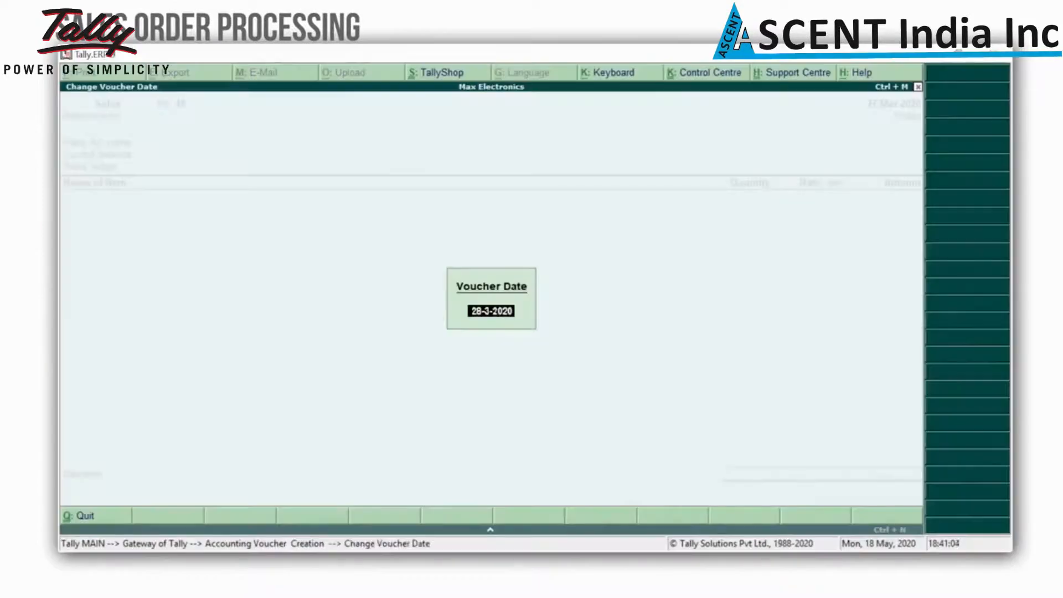
{"action": "key", "text": "Return"}
{"action": "key", "text": "Return"}
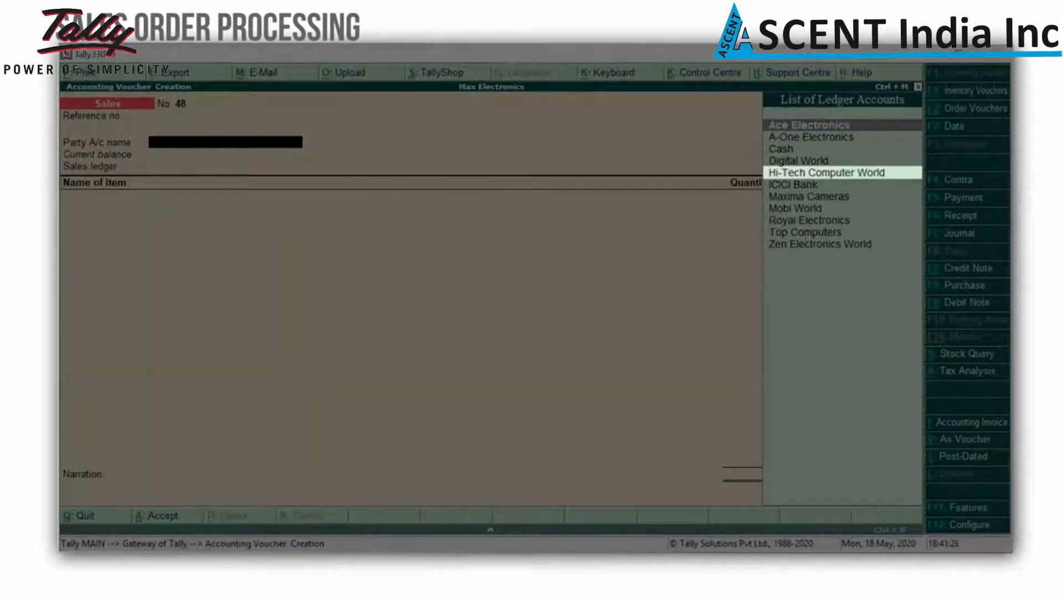
{"action": "key", "text": "Down"}
{"action": "key", "text": "Down"}
{"action": "key", "text": "Down"}
{"action": "key", "text": "Down"}
{"action": "key", "text": "Return"}
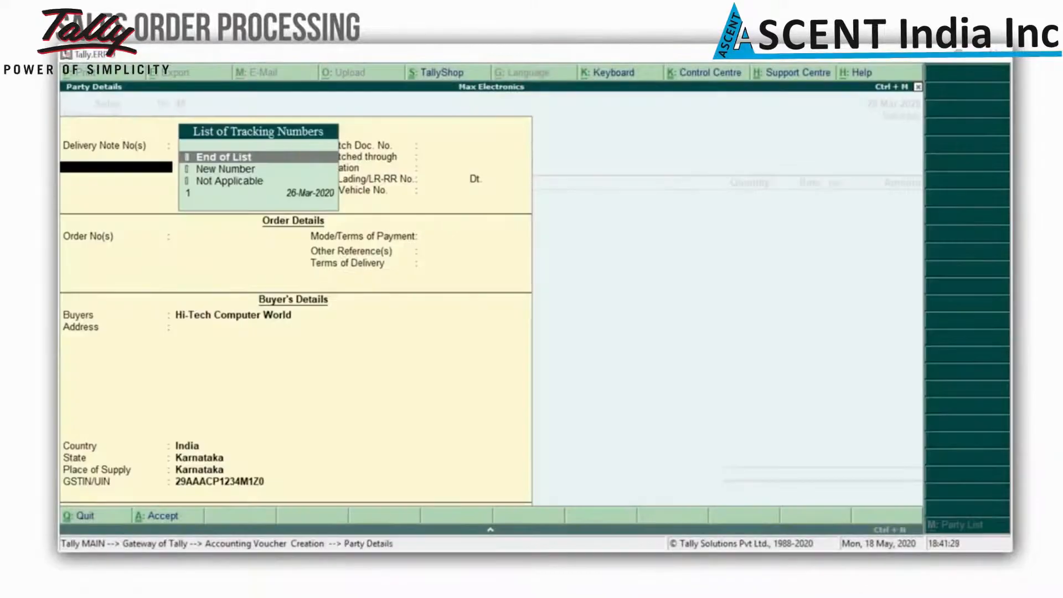
Link delivery note 1 of 26-Mar-2020 in the despatch details, end the tracking list, and accept the party details
{"action": "key", "text": "Down"}
{"action": "key", "text": "Down"}
{"action": "key", "text": "Down"}
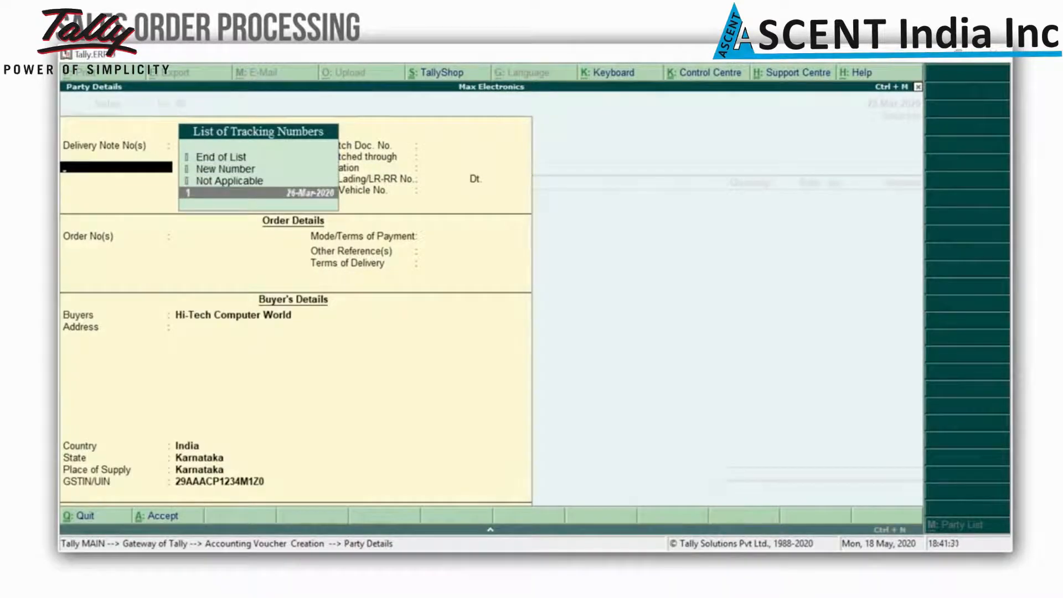
{"action": "key", "text": "Return"}
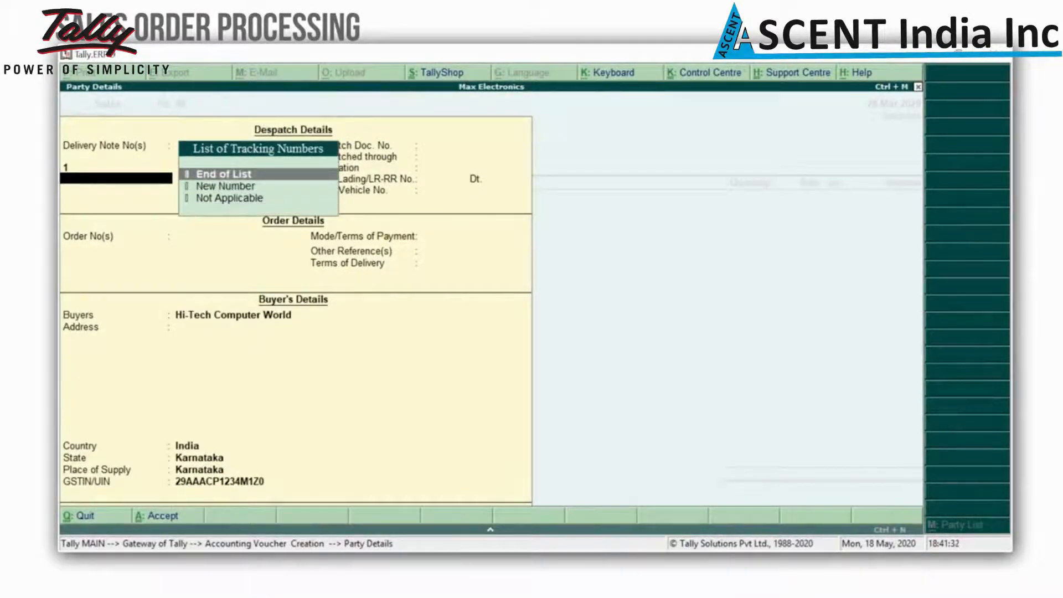
{"action": "key", "text": "Return"}
{"action": "key", "text": "ctrl+a"}
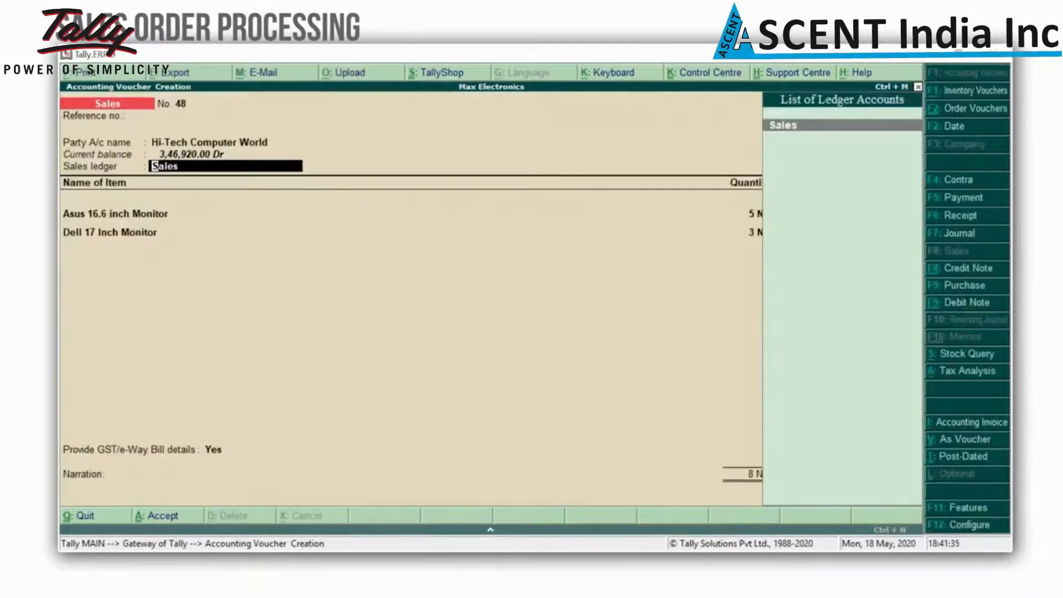
Keep the Sales ledger and accept the Asus 16.6 inch Monitor allocation of 5 Nos under tracking number 1
{"action": "key", "text": "Return"}
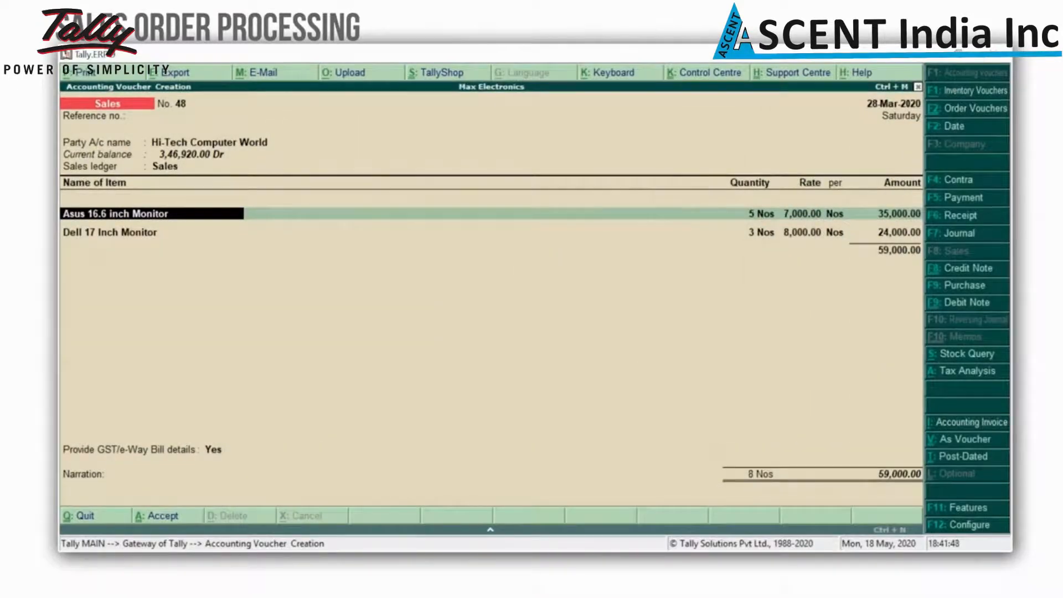
{"action": "key", "text": "Return"}
{"action": "key", "text": "Return"}
{"action": "key", "text": "Return"}
{"action": "key", "text": "Return"}
{"action": "key", "text": "Return"}
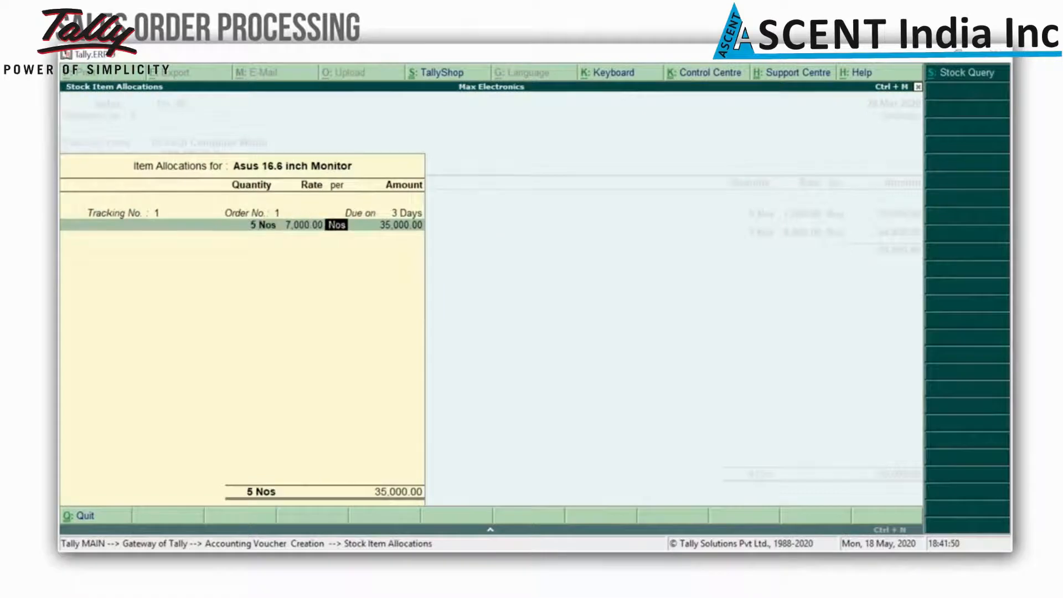
{"action": "key", "text": "Return"}
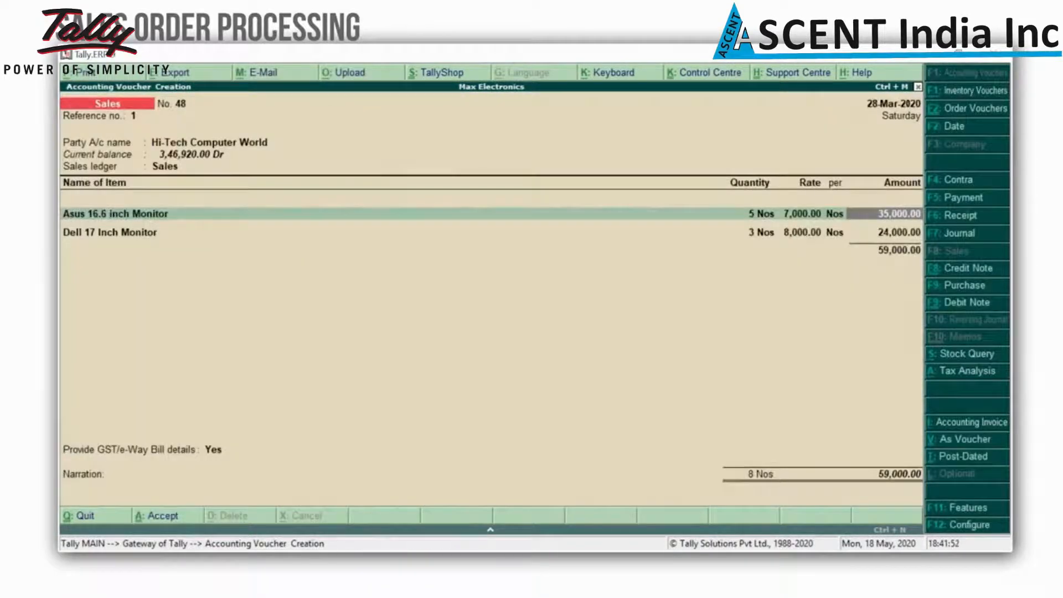
Accept the Dell 17 Inch Monitor line of 3 Nos at 8,000.00 and move on to the additional ledgers
{"action": "key", "text": "Return"}
{"action": "key", "text": "Return"}
{"action": "key", "text": "Return"}
{"action": "key", "text": "Return"}
{"action": "key", "text": "Return"}
{"action": "key", "text": "Return"}
{"action": "key", "text": "Return"}
{"action": "key", "text": "Return"}
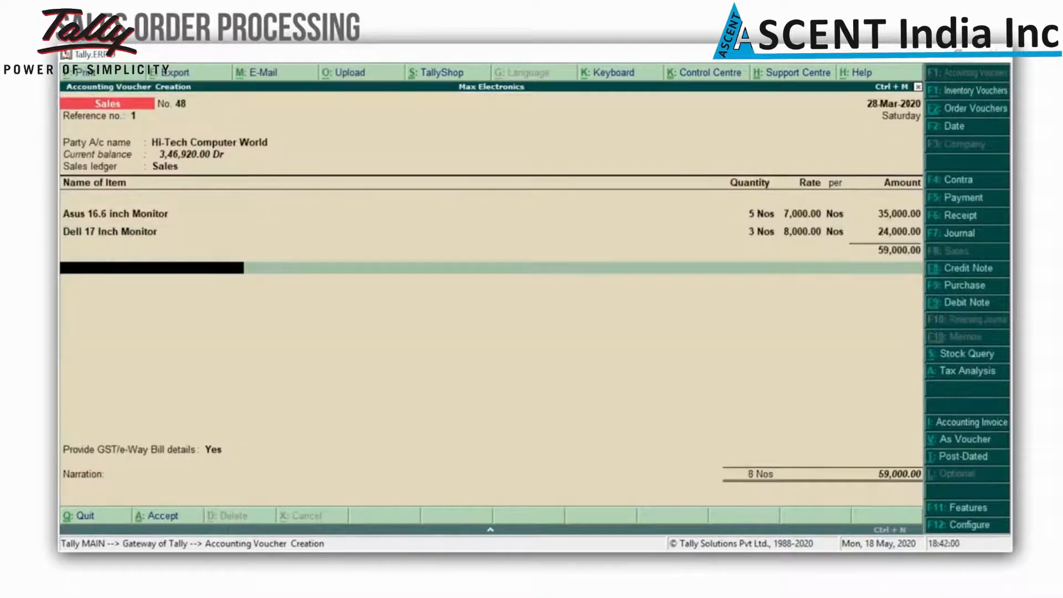
Add the CGST and SGST ledgers to the sales invoice and save it without a narration
{"action": "type", "text": "Cg"}
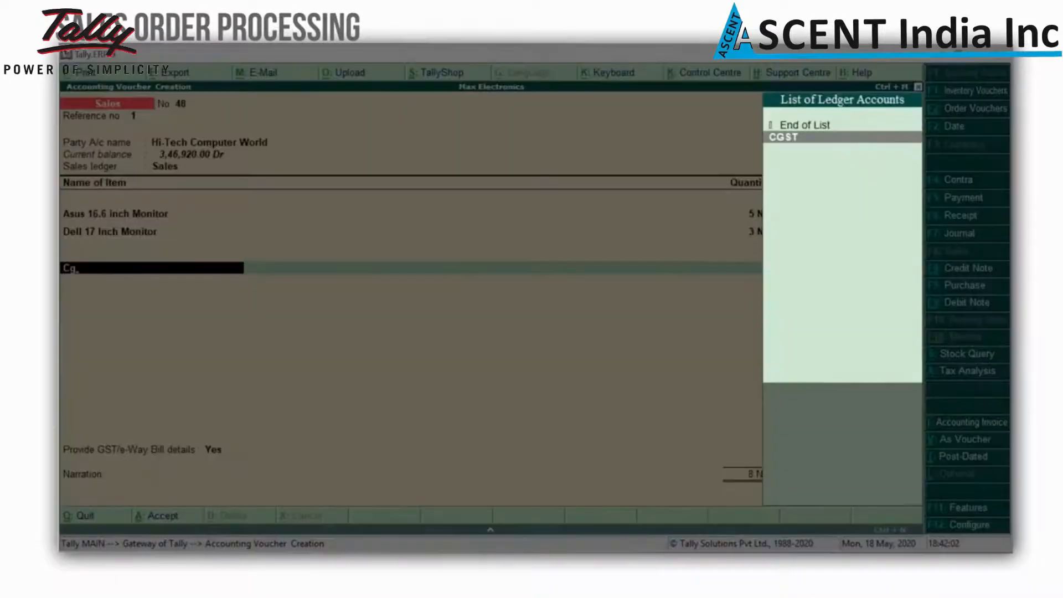
{"action": "key", "text": "Return"}
{"action": "key", "text": "Return"}
{"action": "type", "text": "Sg"}
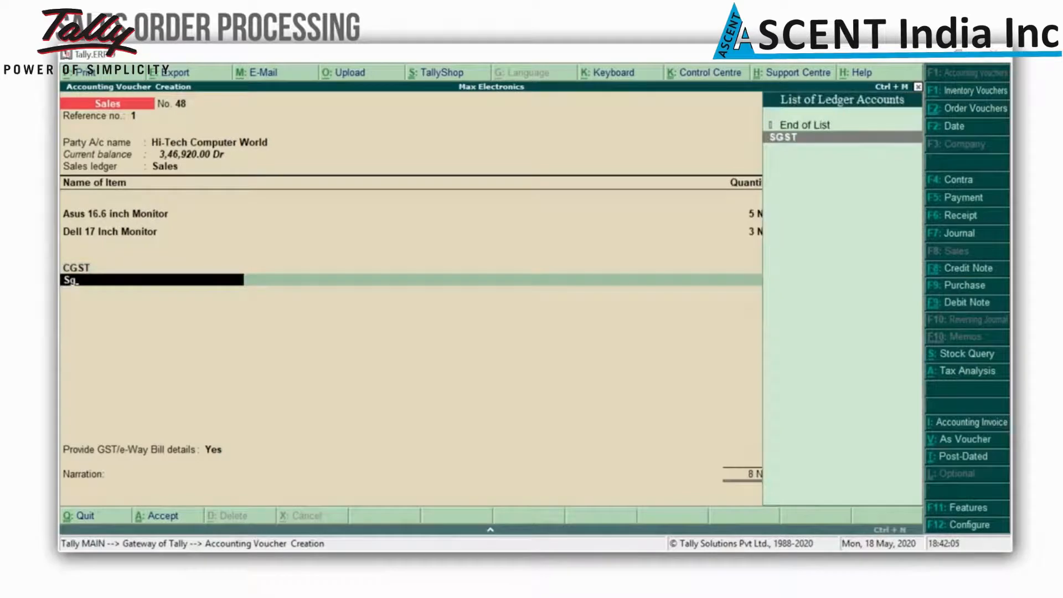
{"action": "key", "text": "Return"}
{"action": "key", "text": "Return"}
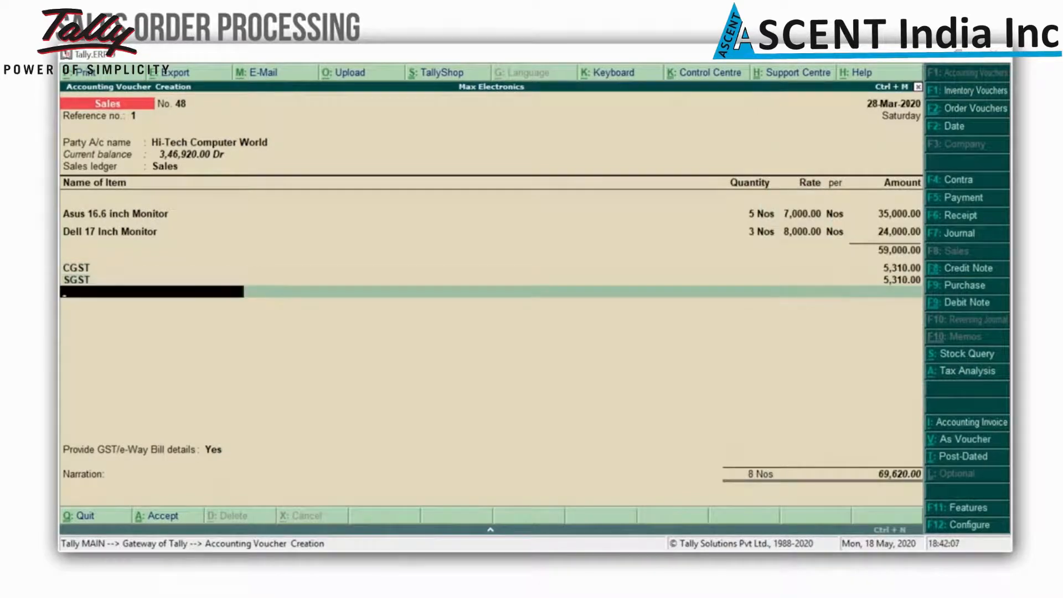
{"action": "key", "text": "Return"}
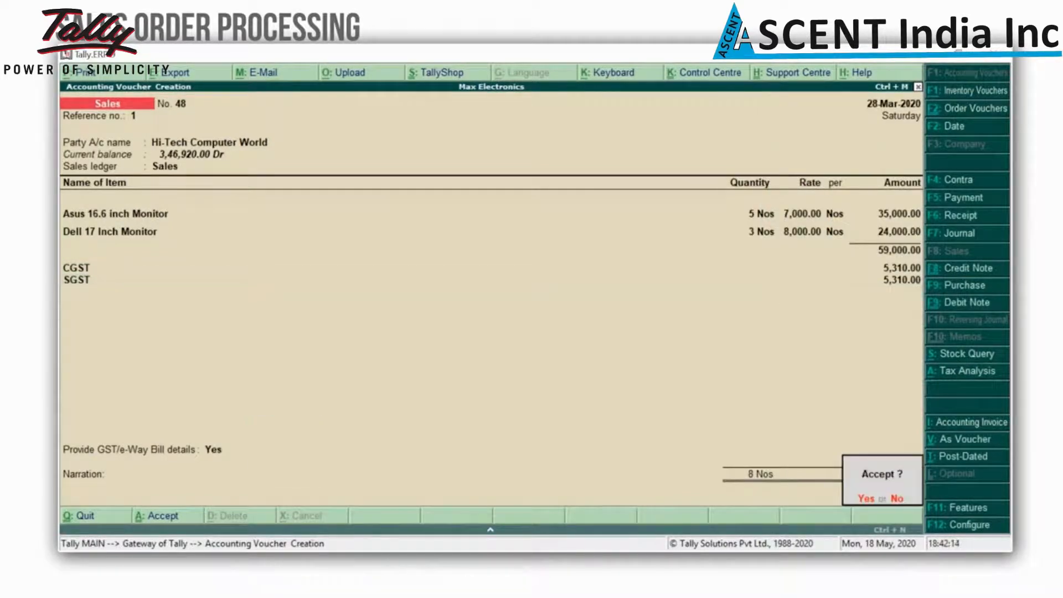
{"action": "key", "text": "y"}
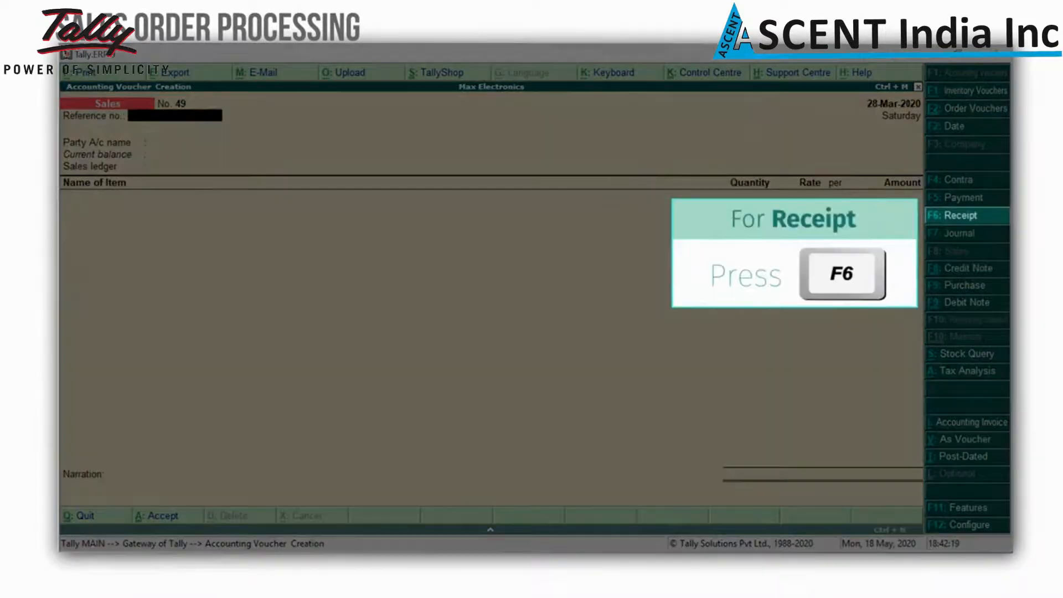
Start a receipt voucher dated 29-3-2020 with ICICI Bank as the receiving account
{"action": "key", "text": "F6"}
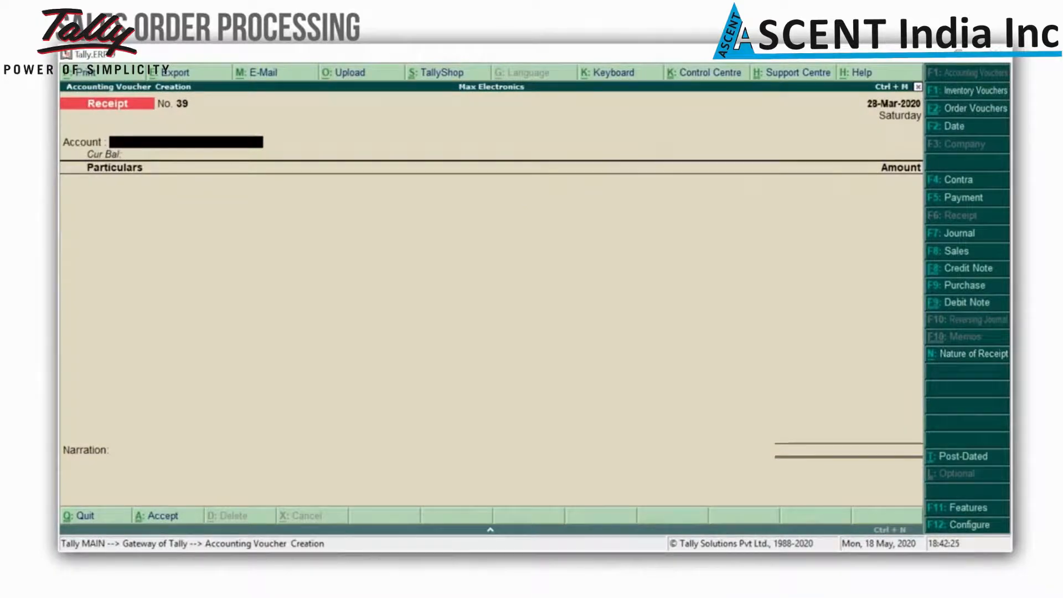
{"action": "key", "text": "F2"}
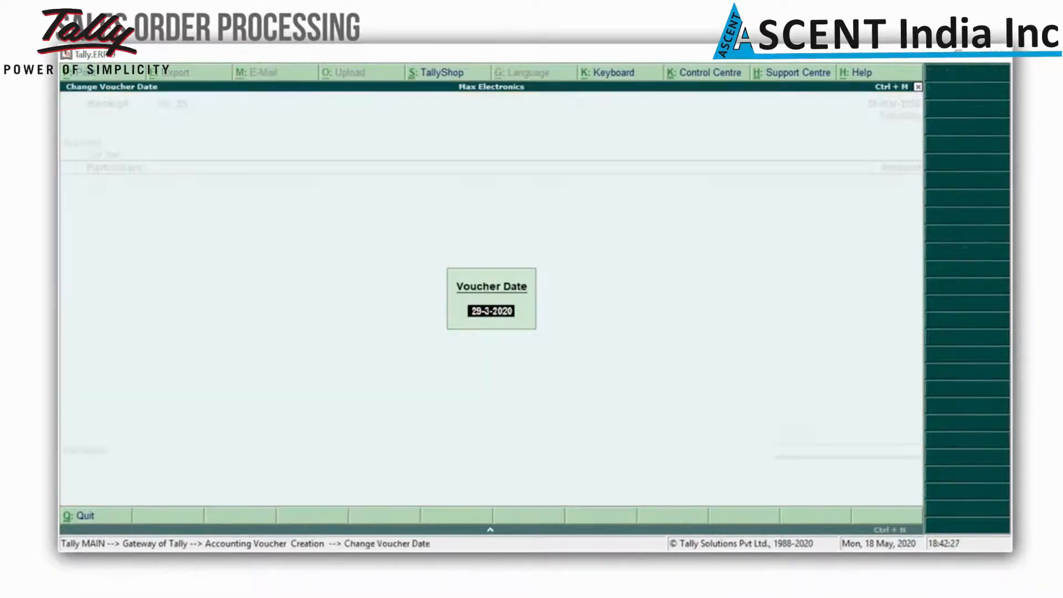
{"action": "key", "text": "Return"}
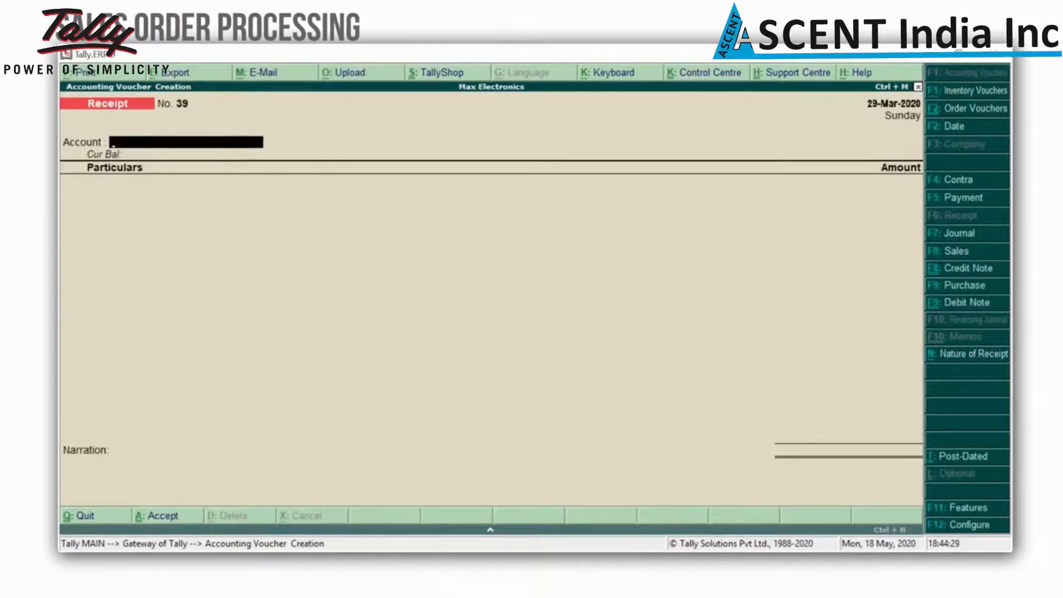
{"action": "type", "text": "Bank"}
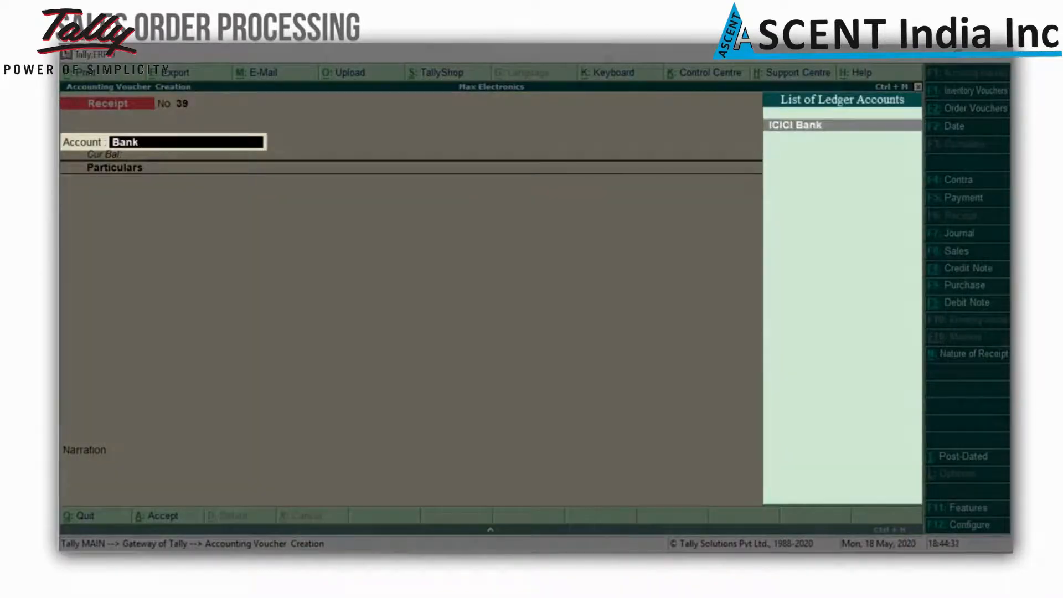
{"action": "key", "text": "Return"}
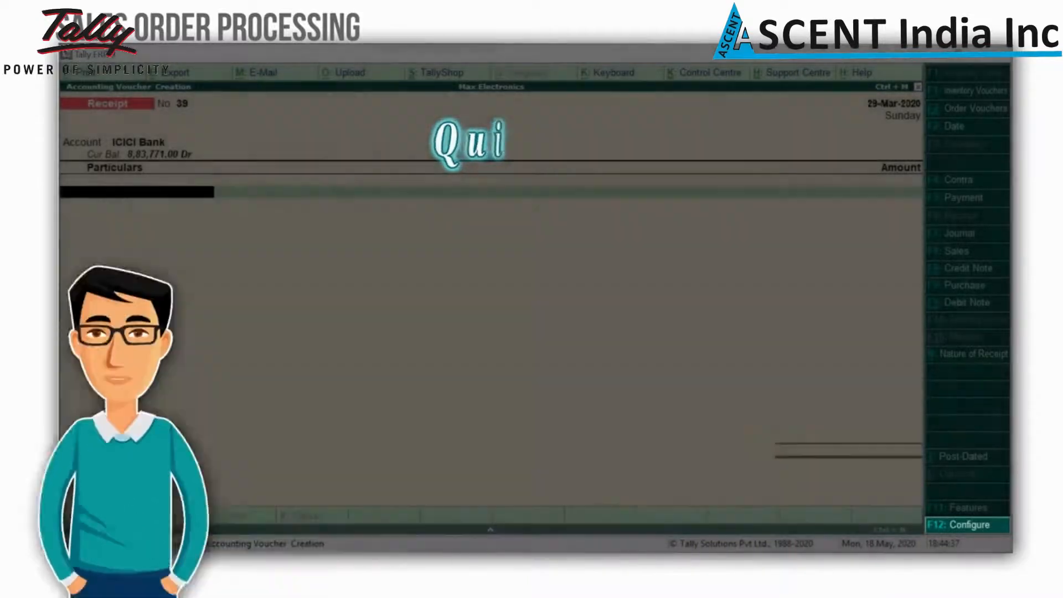
Set preallocation of bills for payment/receipt/journal vouchers to Yes in the receipt configuration and save it
{"action": "key", "text": "F12"}
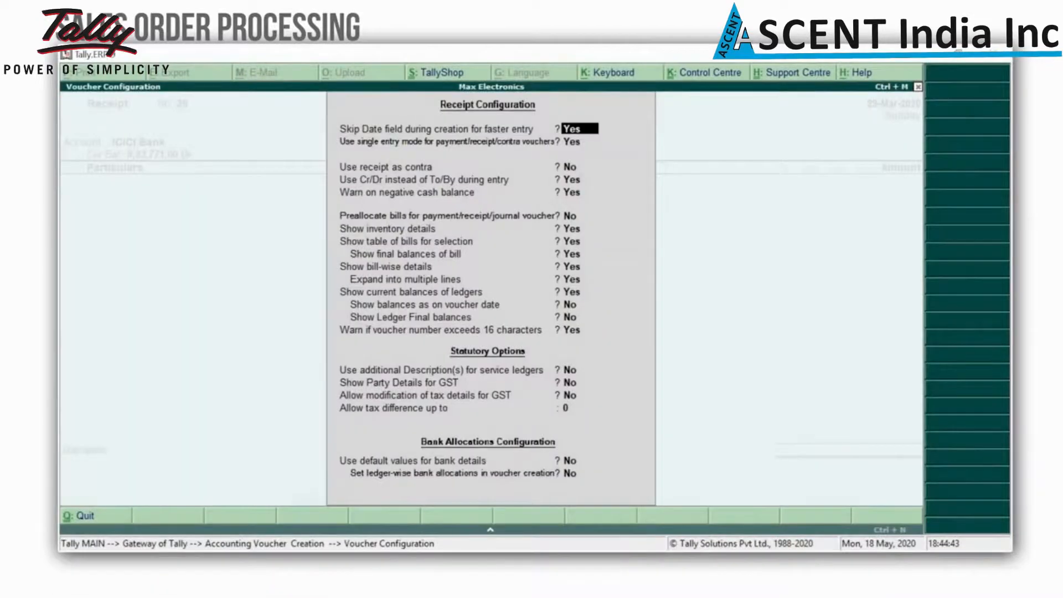
{"action": "key", "text": "Return"}
{"action": "key", "text": "Return"}
{"action": "key", "text": "Return"}
{"action": "key", "text": "Return"}
{"action": "key", "text": "Return"}
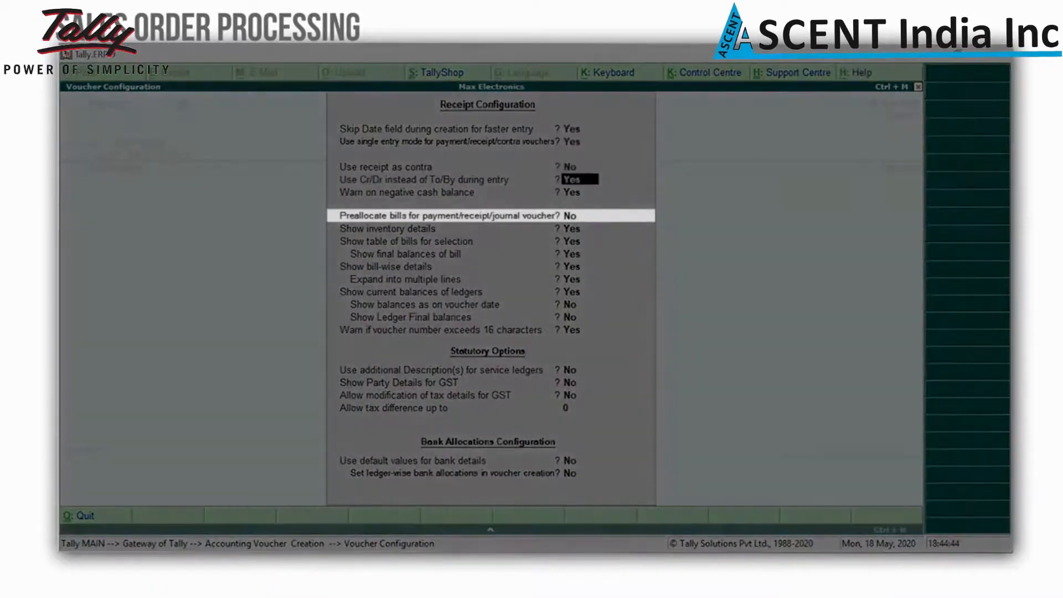
{"action": "key", "text": "y"}
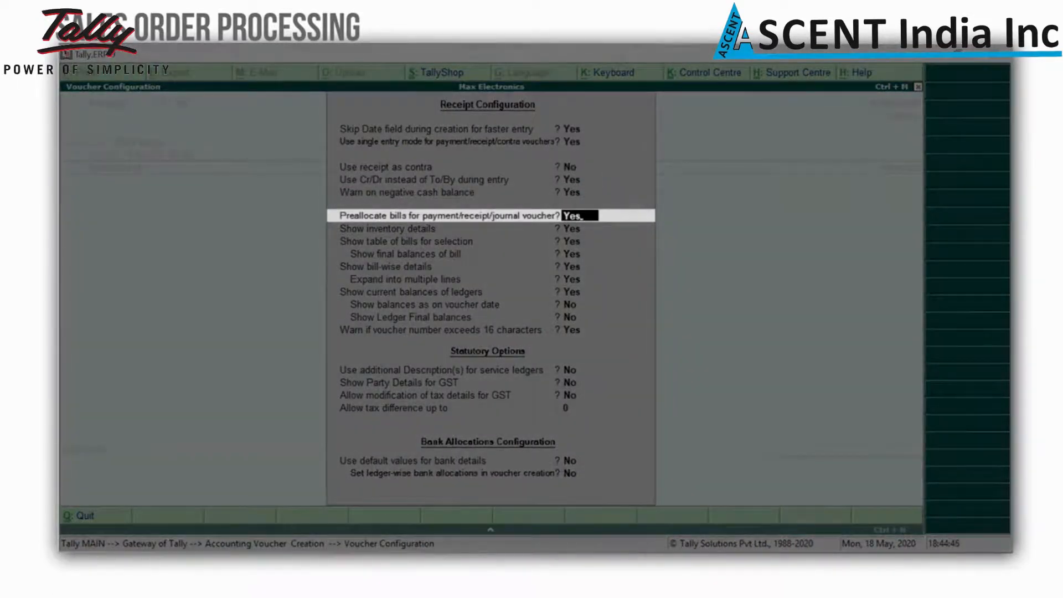
{"action": "key", "text": "ctrl+a"}
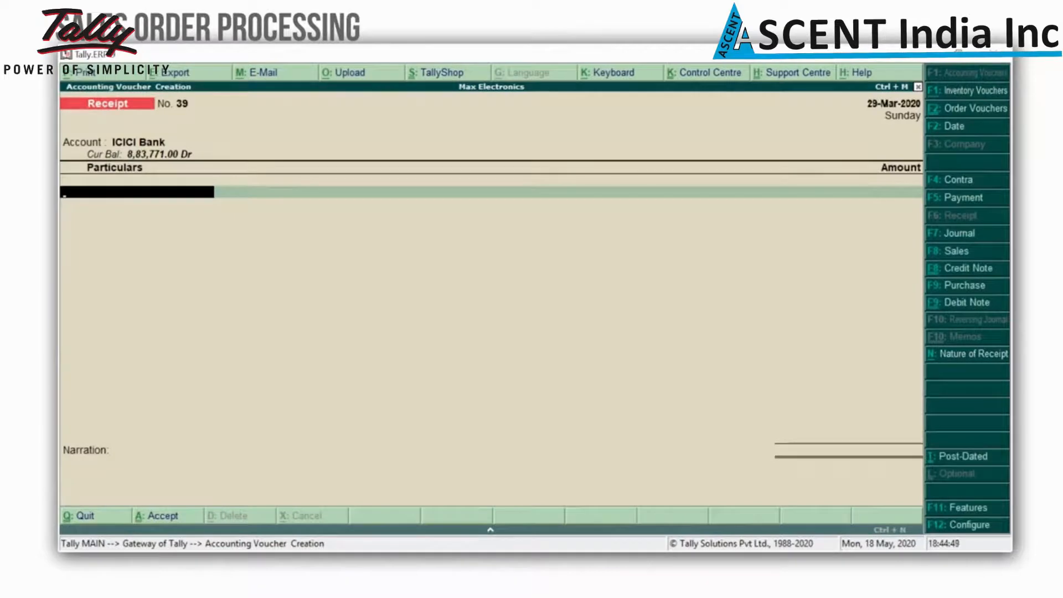
Credit Hi-Tech Computer World with 69,620.00 as Agst Ref to pending bill 48, and end the bill-wise list
{"action": "type", "text": "Hi"}
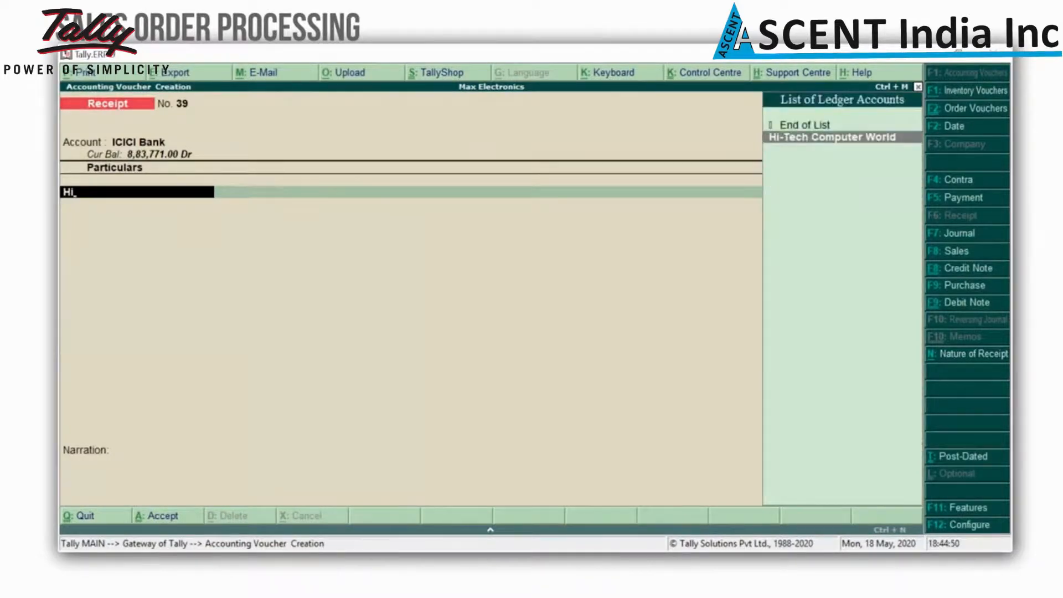
{"action": "key", "text": "Return"}
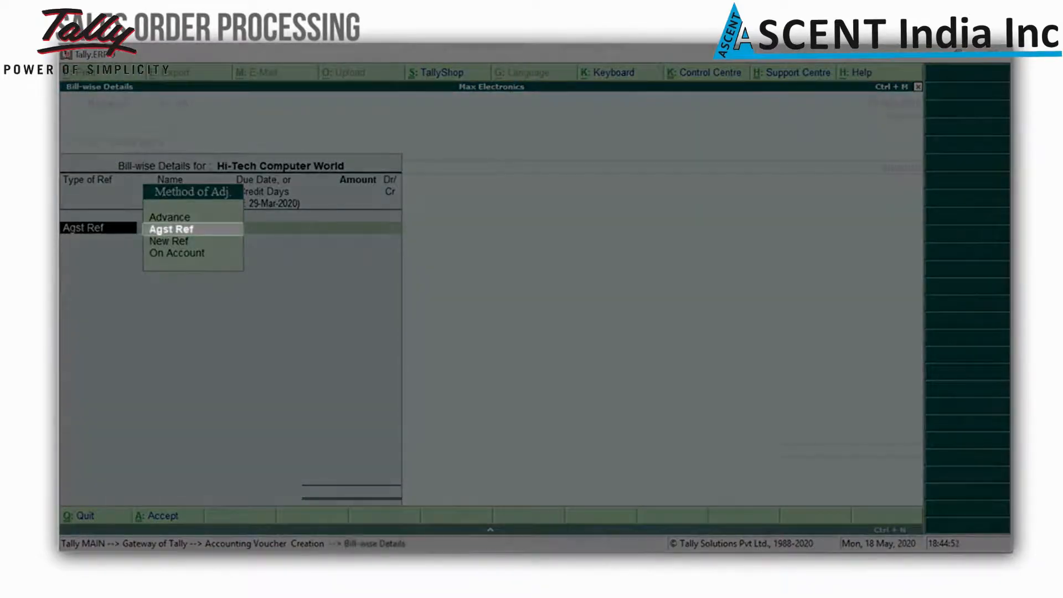
{"action": "key", "text": "Return"}
{"action": "key", "text": "Down"}
{"action": "key", "text": "Down"}
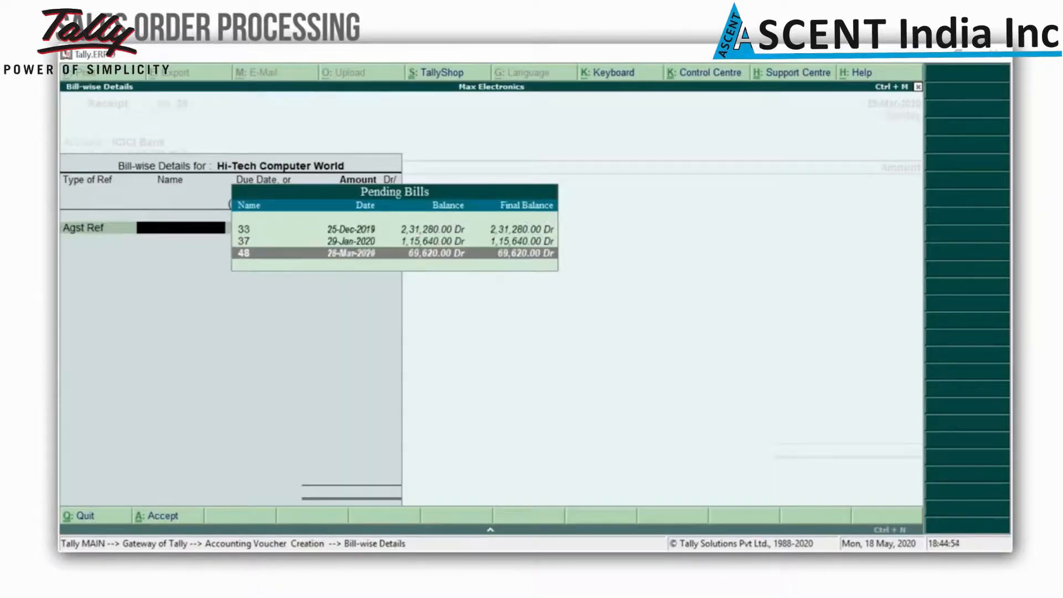
{"action": "key", "text": "Return"}
{"action": "key", "text": "Return"}
{"action": "key", "text": "Return"}
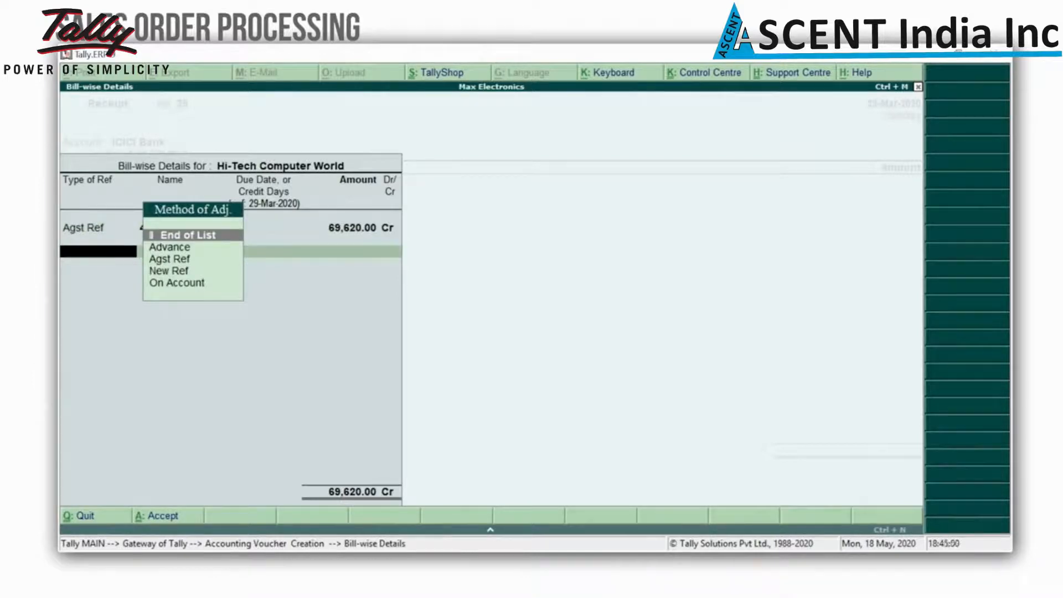
{"action": "key", "text": "Return"}
{"action": "key", "text": "Return"}
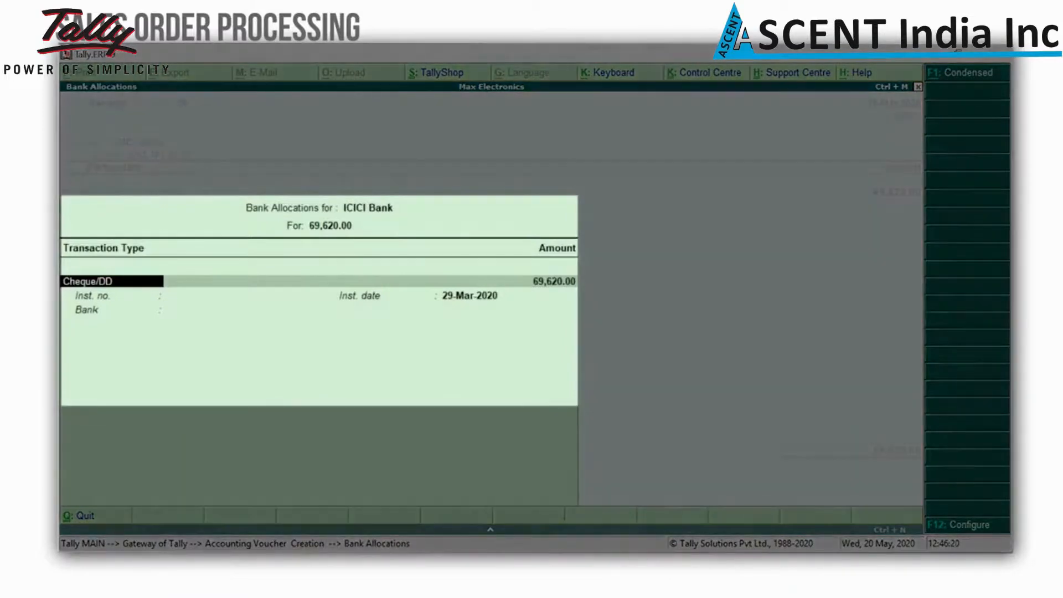
Allocate the 69,620.00 bank receipt as Cheque/DD with instrument number 560068, and save the receipt voucher
{"action": "key", "text": "Return"}
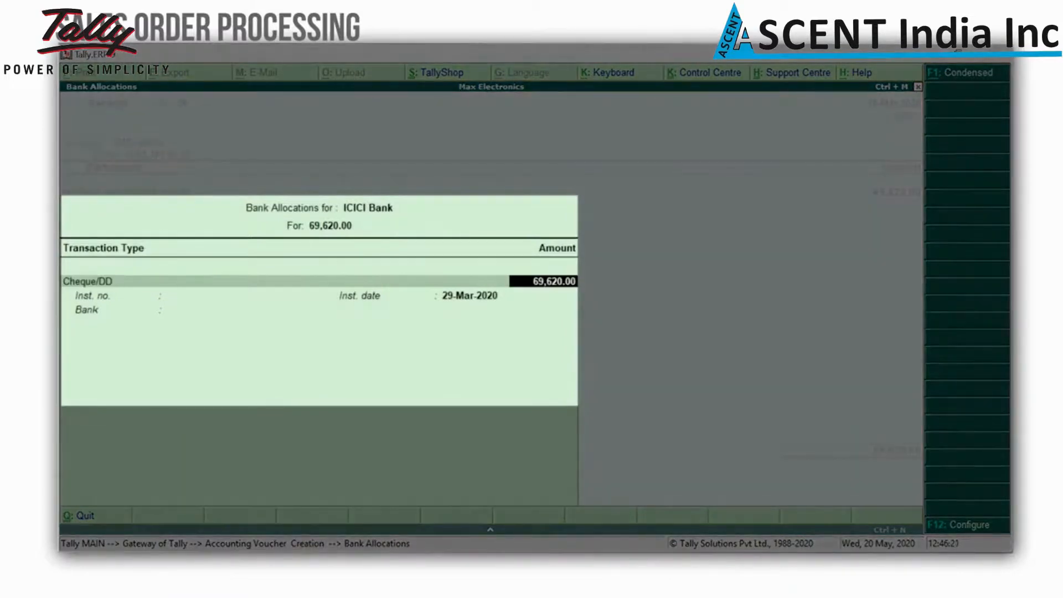
{"action": "key", "text": "Return"}
{"action": "type", "text": "560068"}
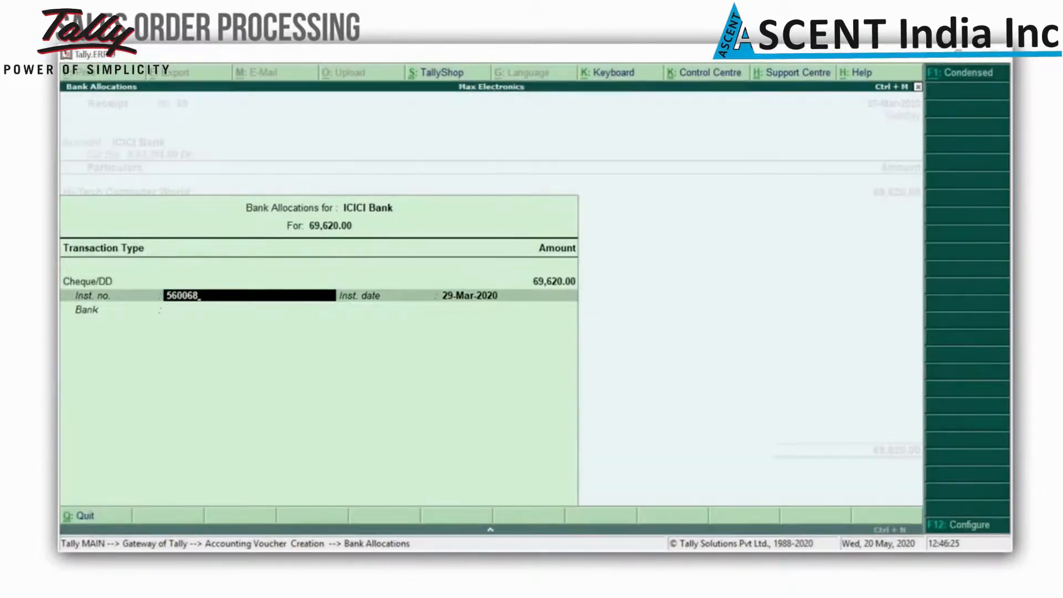
{"action": "key", "text": "Return"}
{"action": "key", "text": "Return"}
{"action": "key", "text": "Return"}
{"action": "key", "text": "Return"}
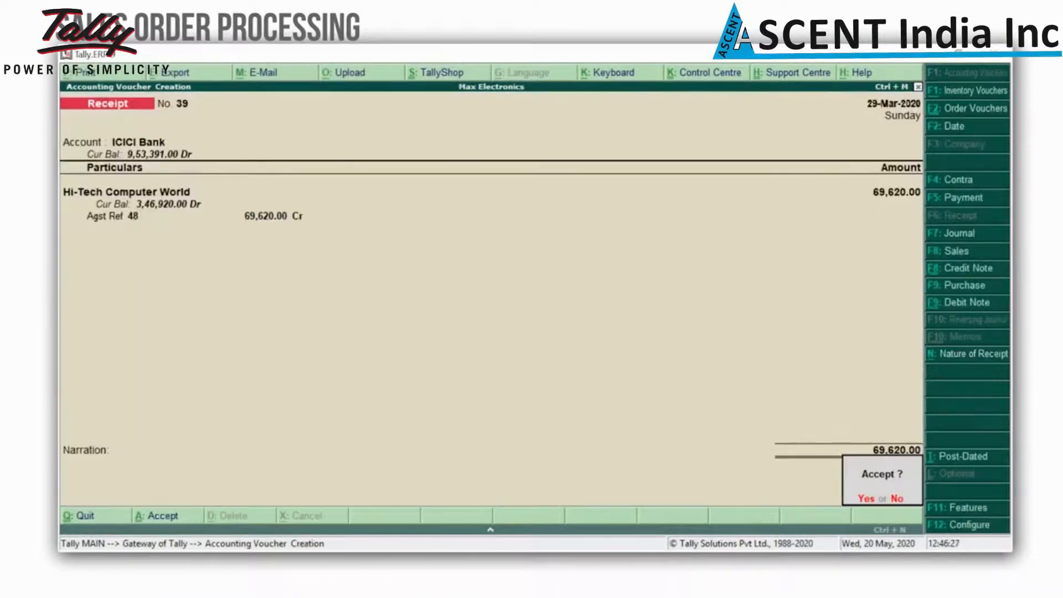
{"action": "key", "text": "Return"}
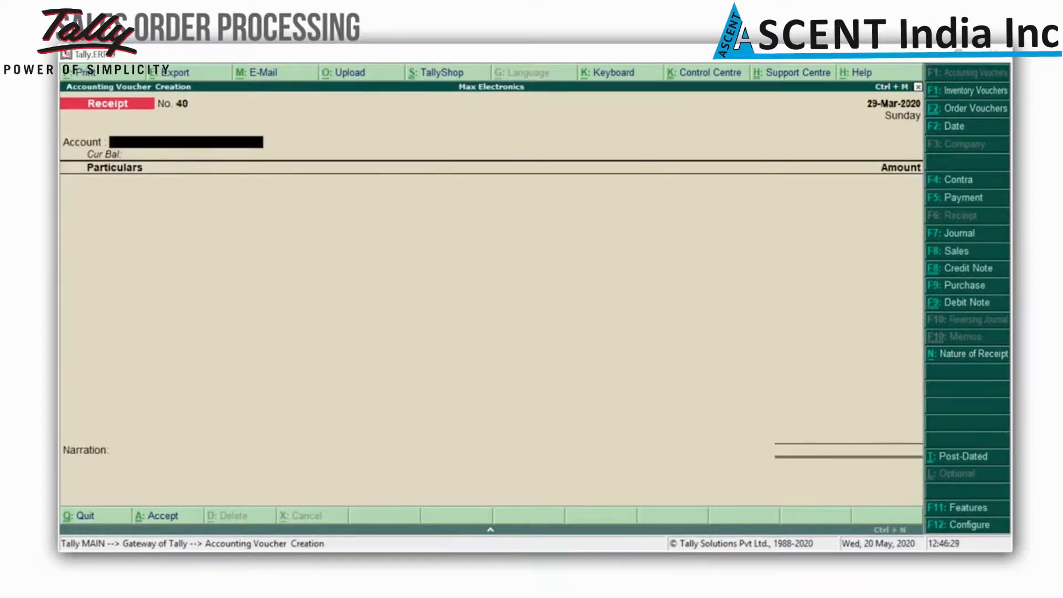